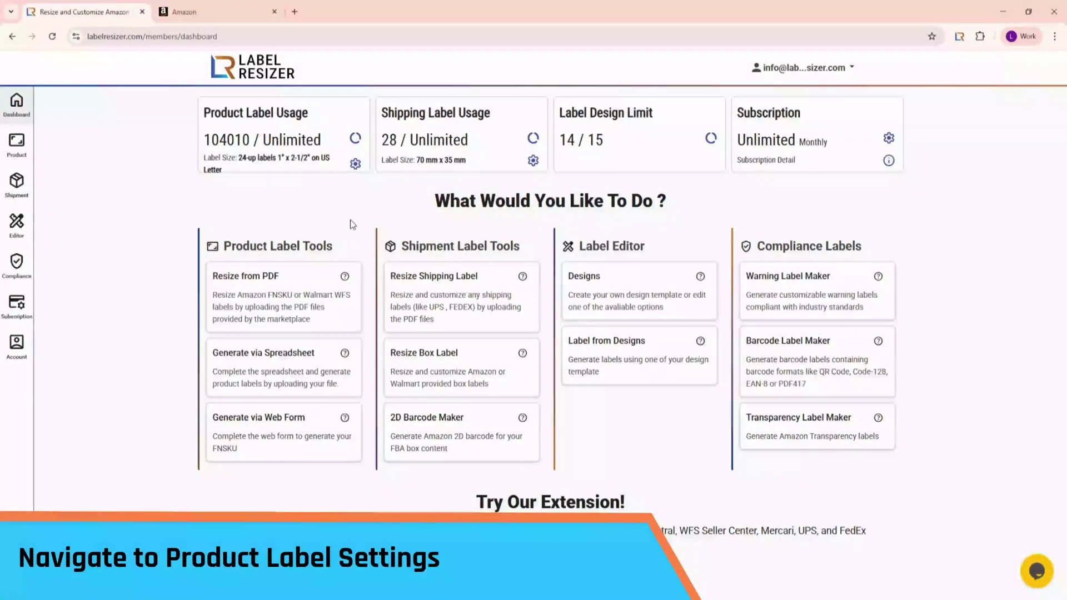
Turn on Add Separator in the product label settings, keeping the Prev/Next Separator type.
left_click(356, 162)
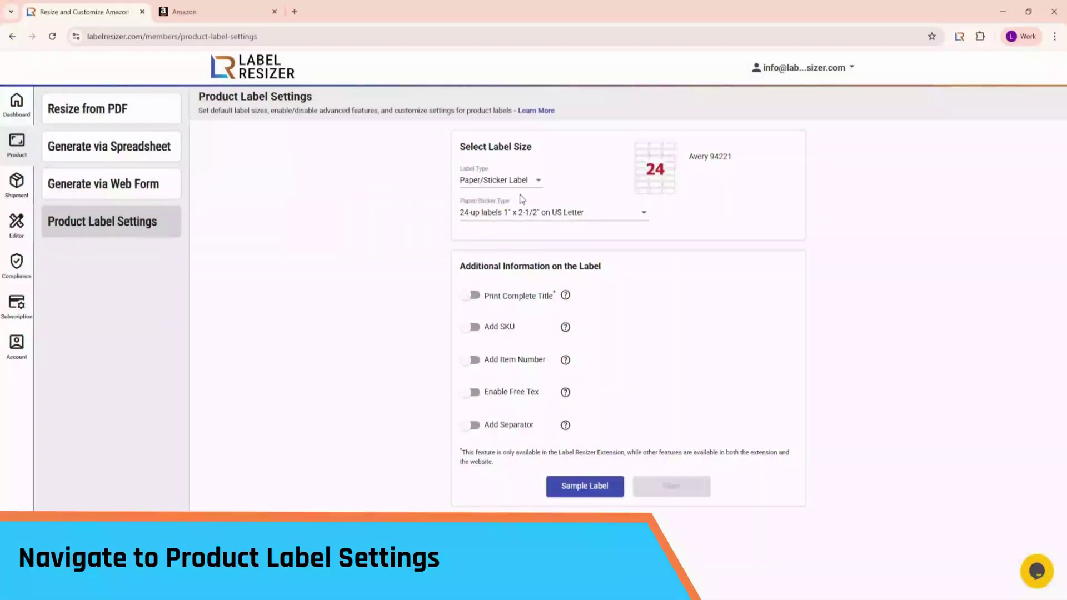
left_click(495, 181)
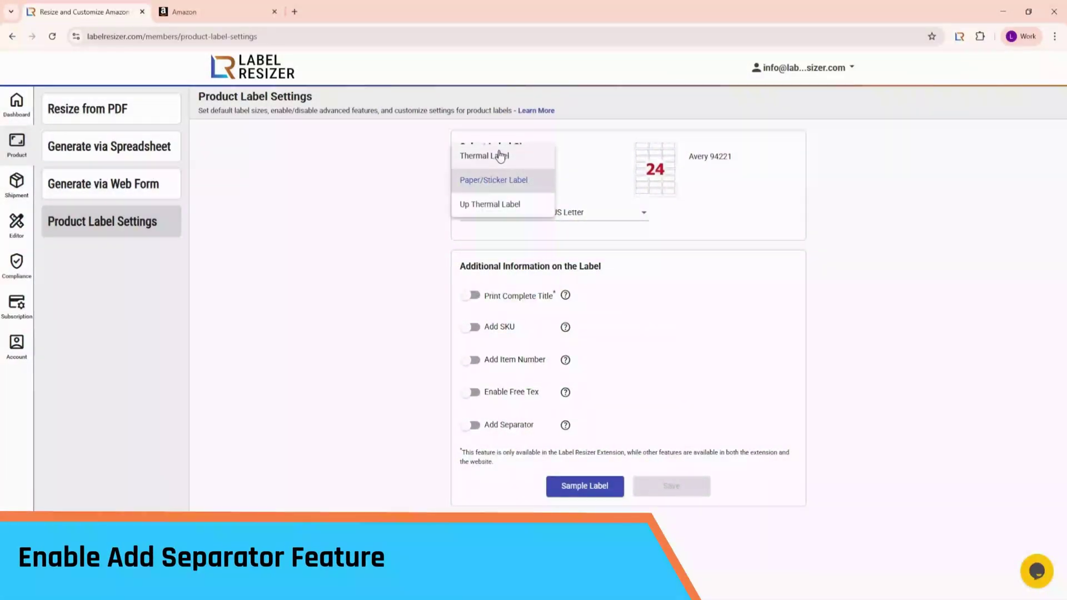
left_click(429, 201)
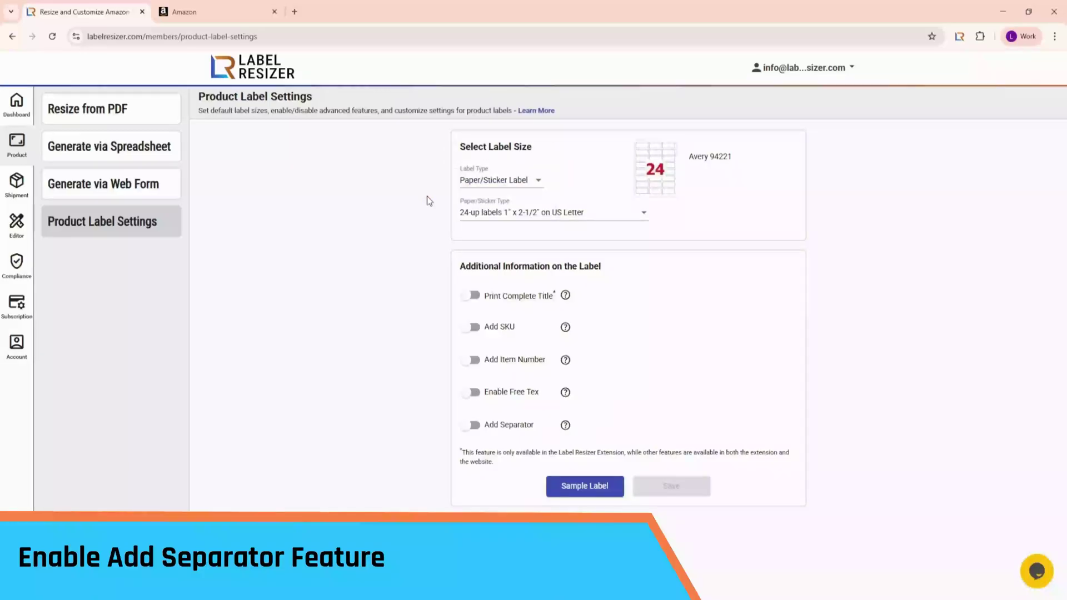
left_click(474, 426)
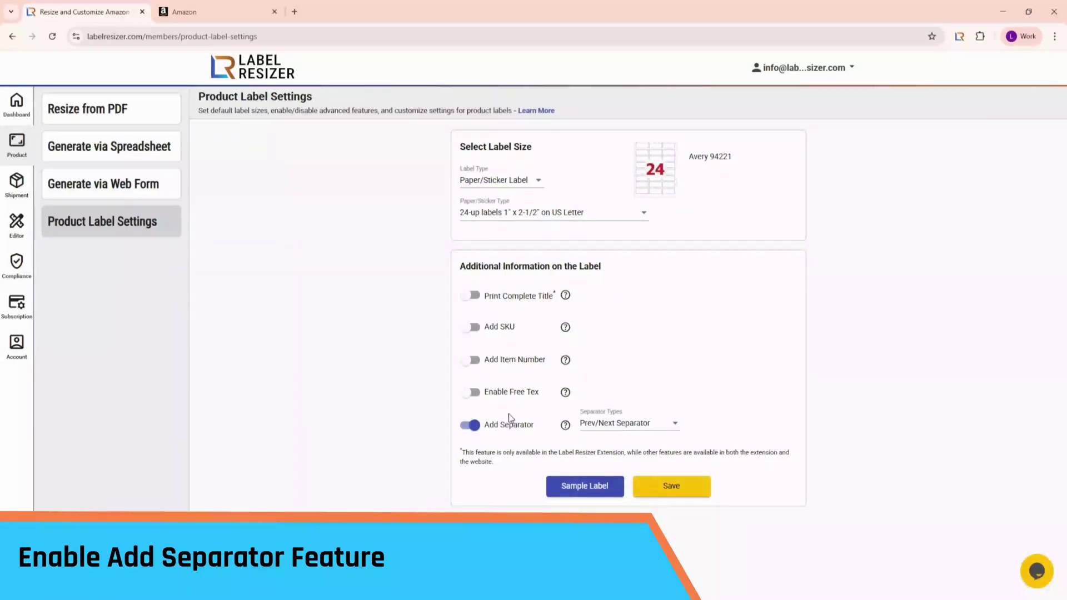
left_click(662, 428)
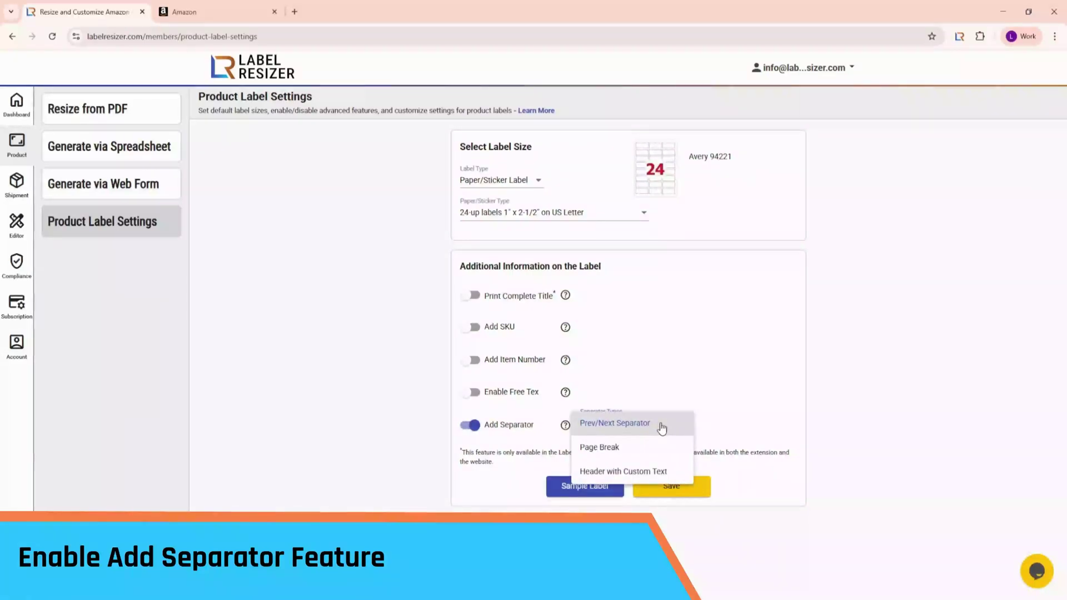
left_click(687, 380)
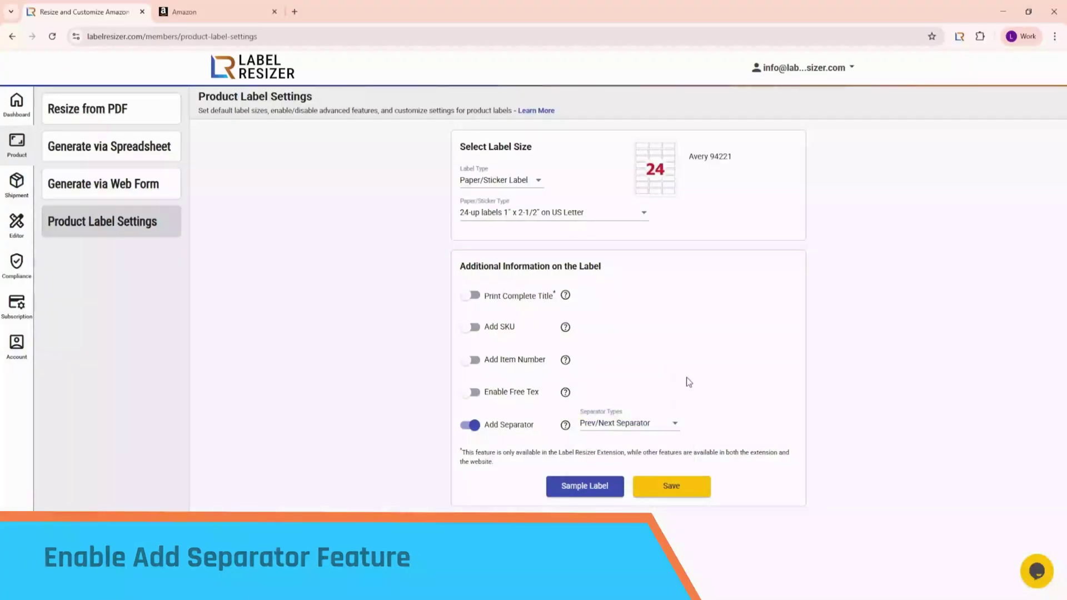
Generate a sample label sheet and inspect its PREV 11/NEXT 12 separator label.
left_click(572, 488)
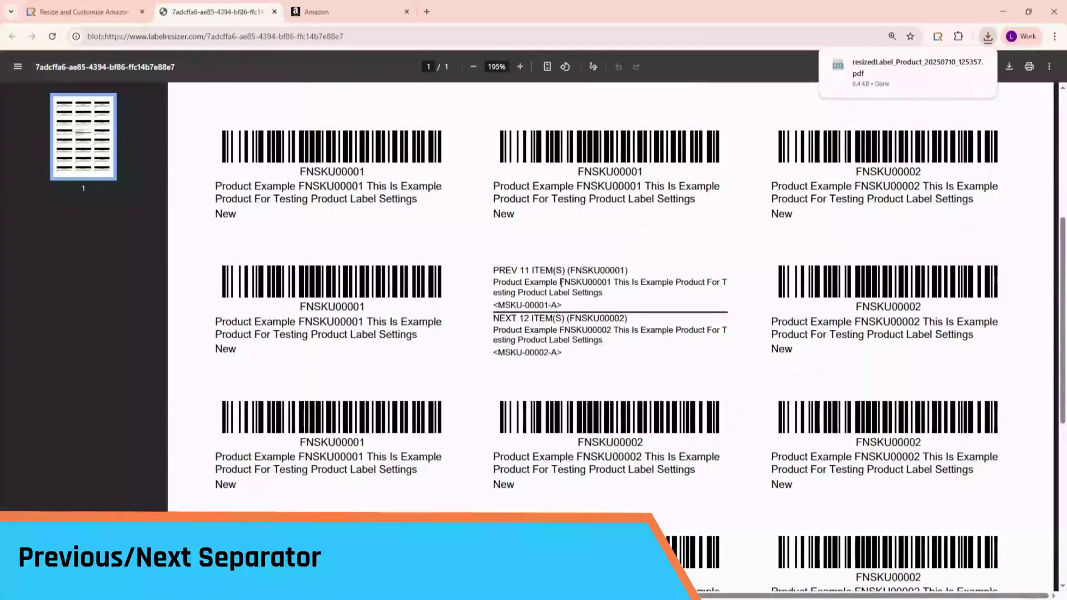
left_click(494, 267)
left_click_drag(493, 268, 597, 352)
left_click(568, 353)
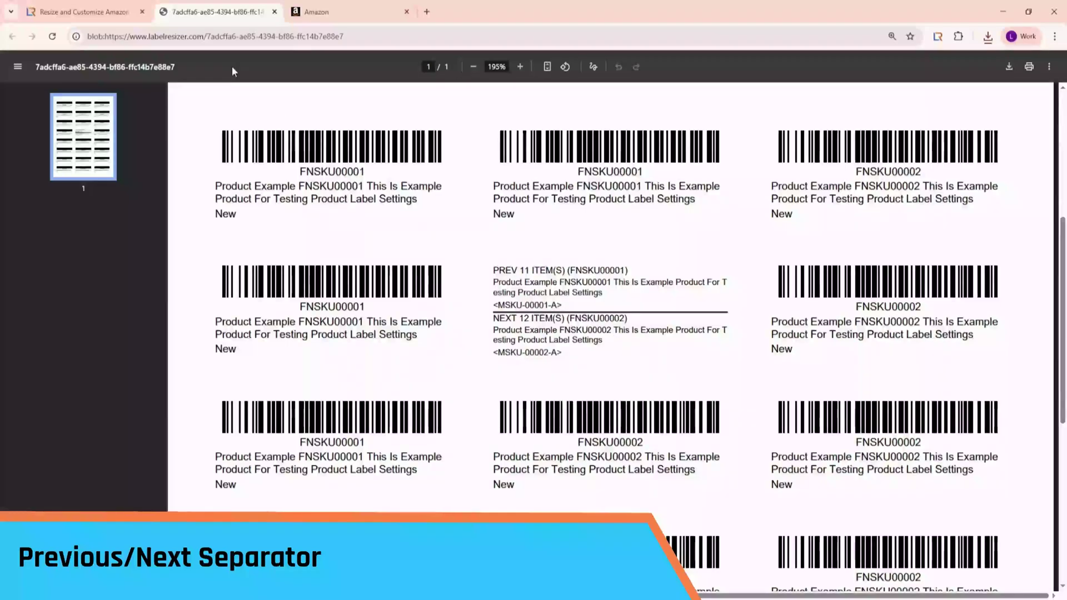
left_click(83, 11)
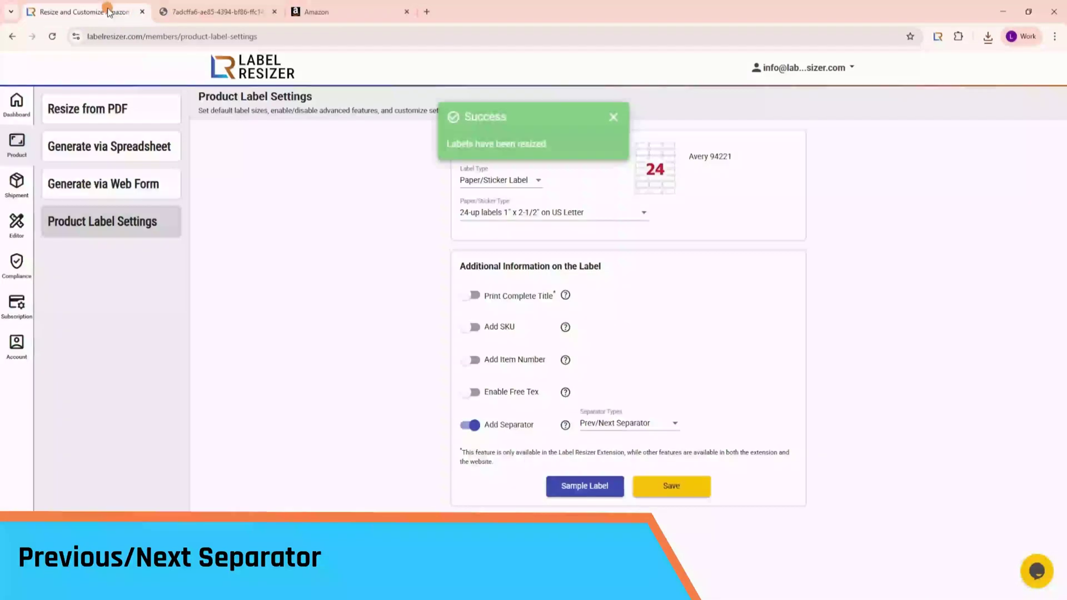
Switch the separator type to Page Break and review the sample sheet at 125% zoom.
left_click(617, 427)
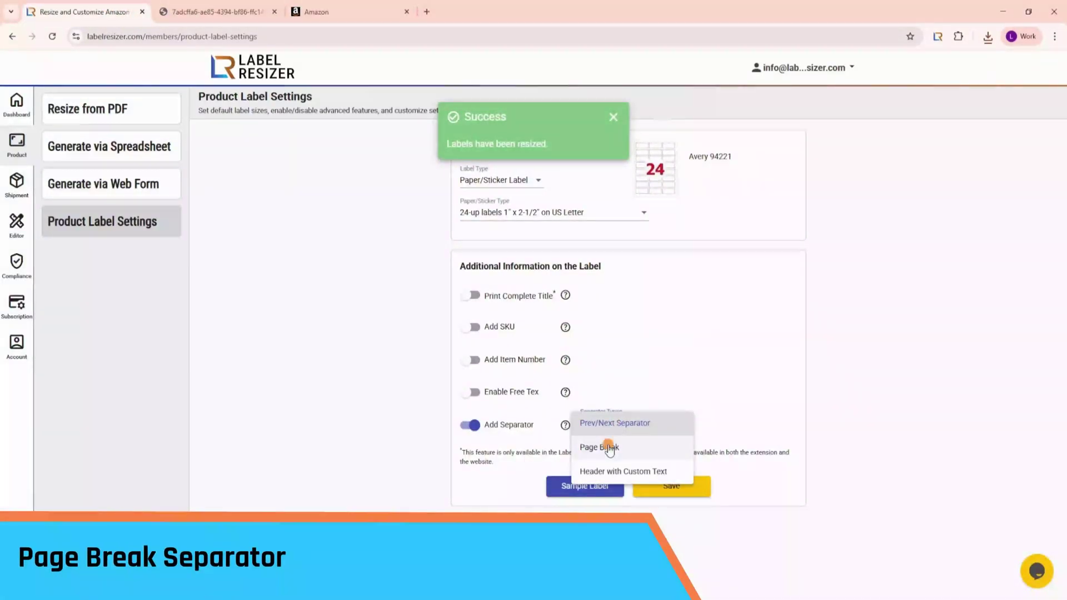
left_click(609, 445)
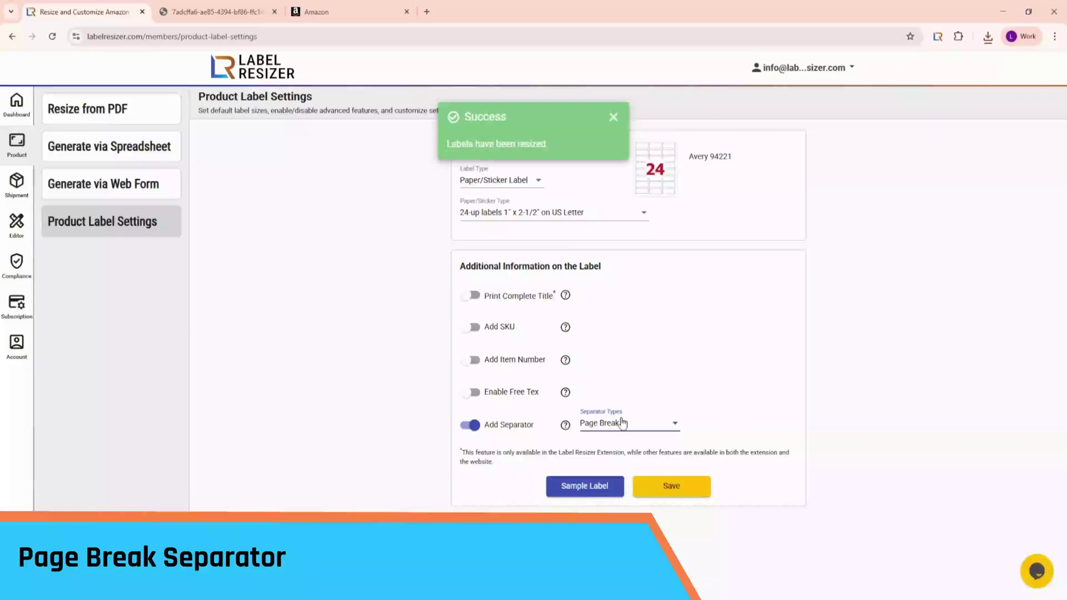
left_click(583, 487)
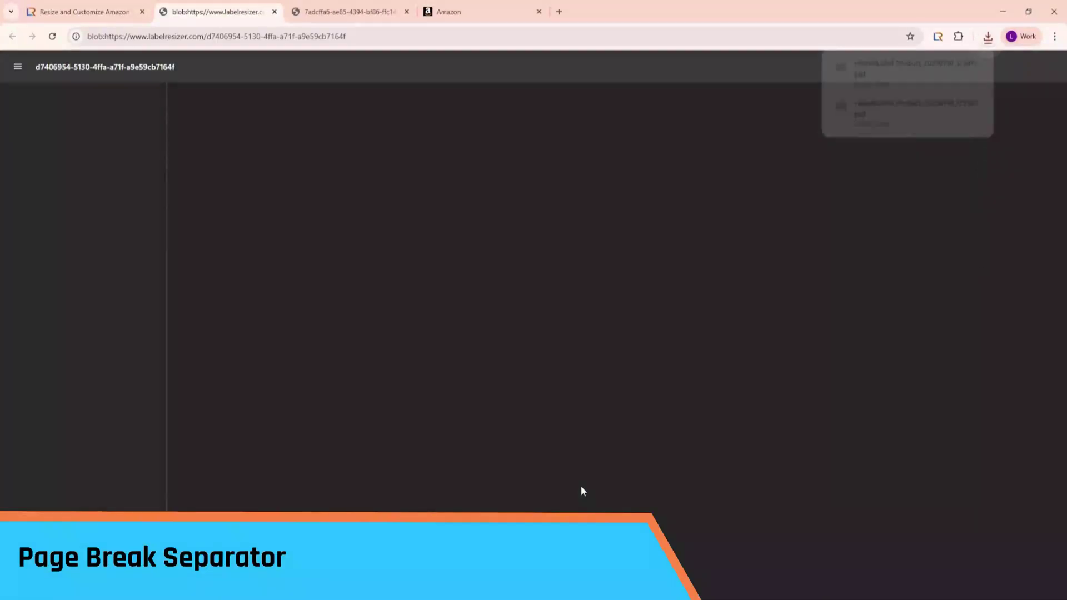
scroll(635, 429, "down", 5)
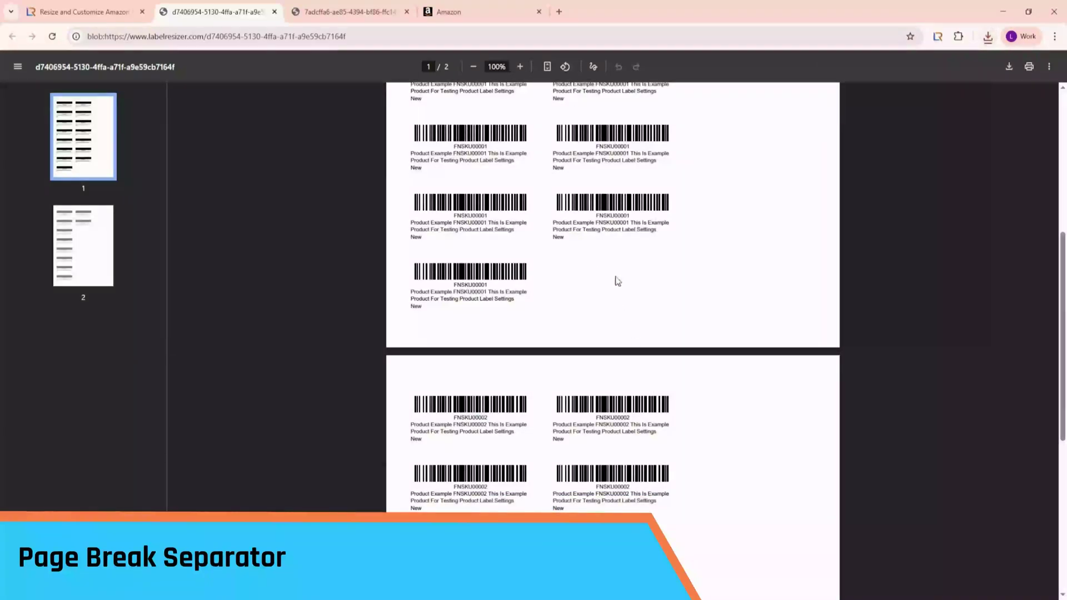
key("ctrl+plus")
key("ctrl+plus")
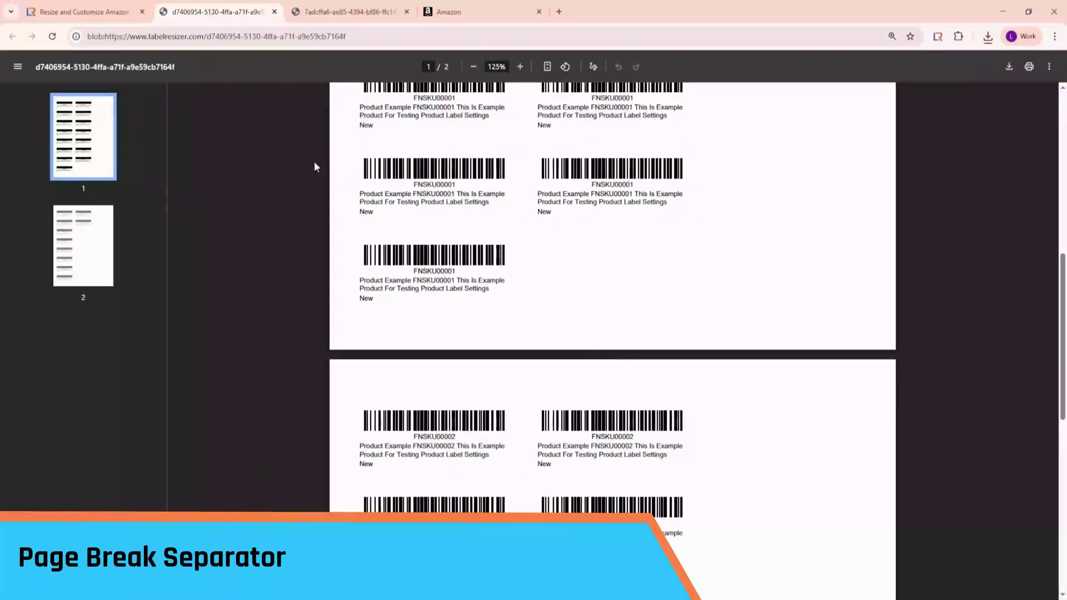
left_click(89, 14)
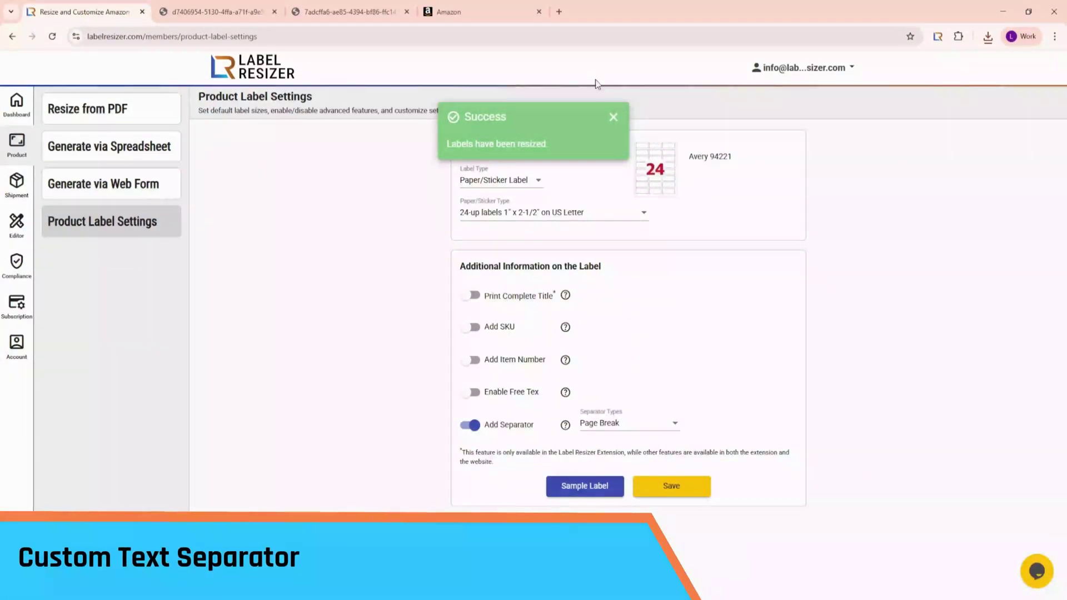
Change the separator type to Header with Custom Text and generate a sample sheet.
left_click(612, 117)
left_click(631, 429)
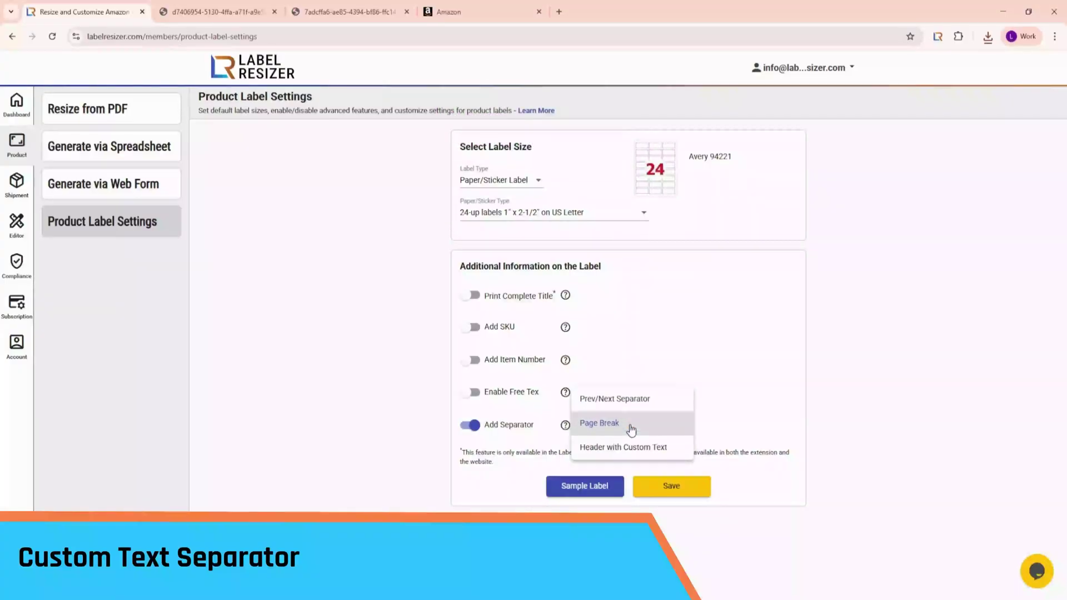
left_click(629, 448)
left_click(584, 486)
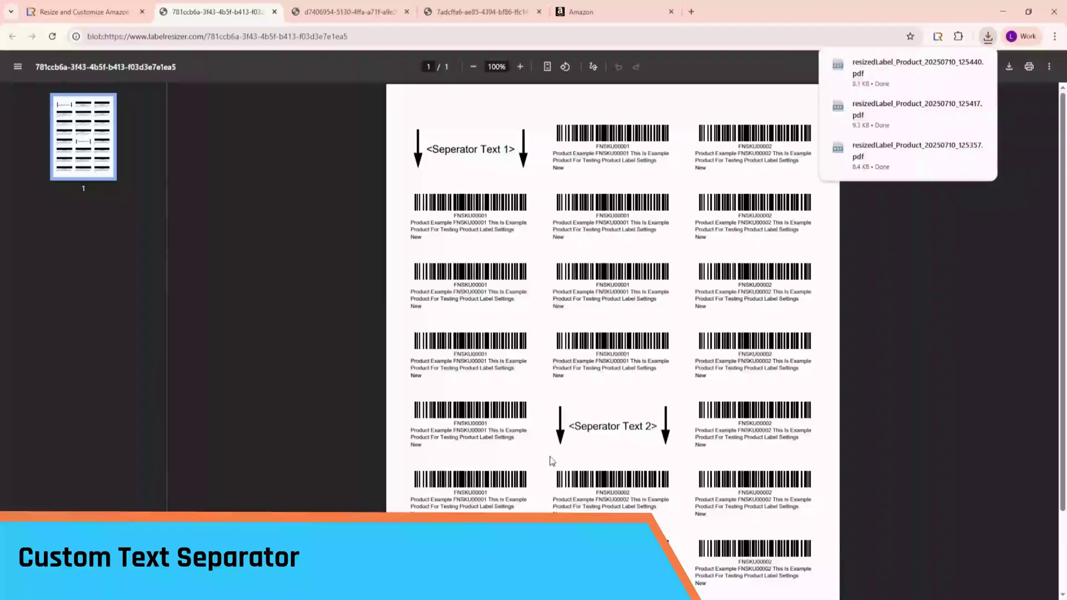
Inspect the <Seperator Text> placeholder headers in the sample PDF at 125% zoom.
left_click_drag(422, 150, 514, 151)
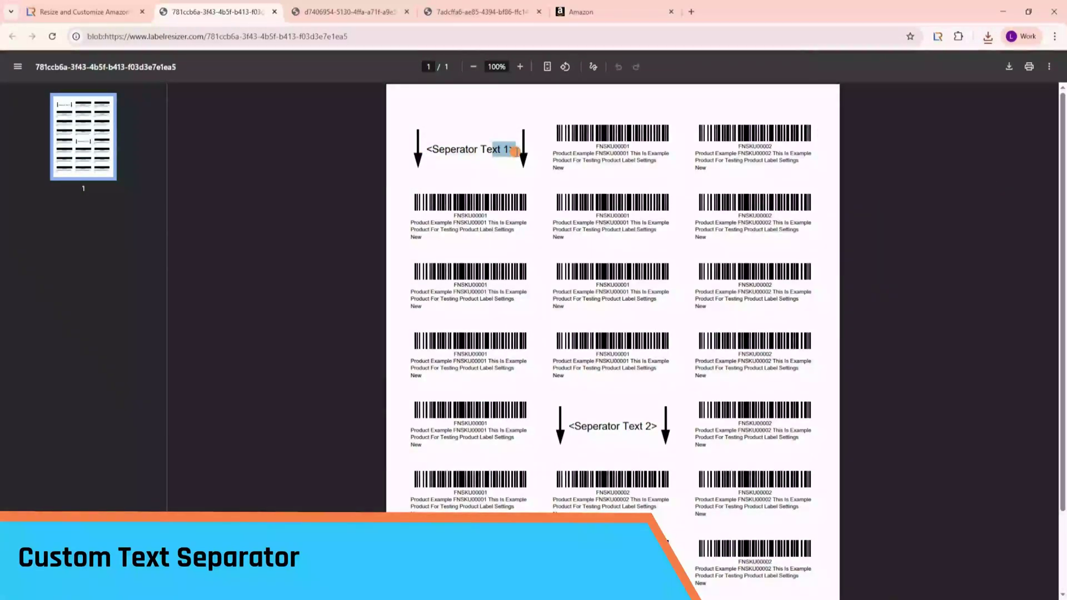
triple_click(605, 430)
key("ctrl+plus")
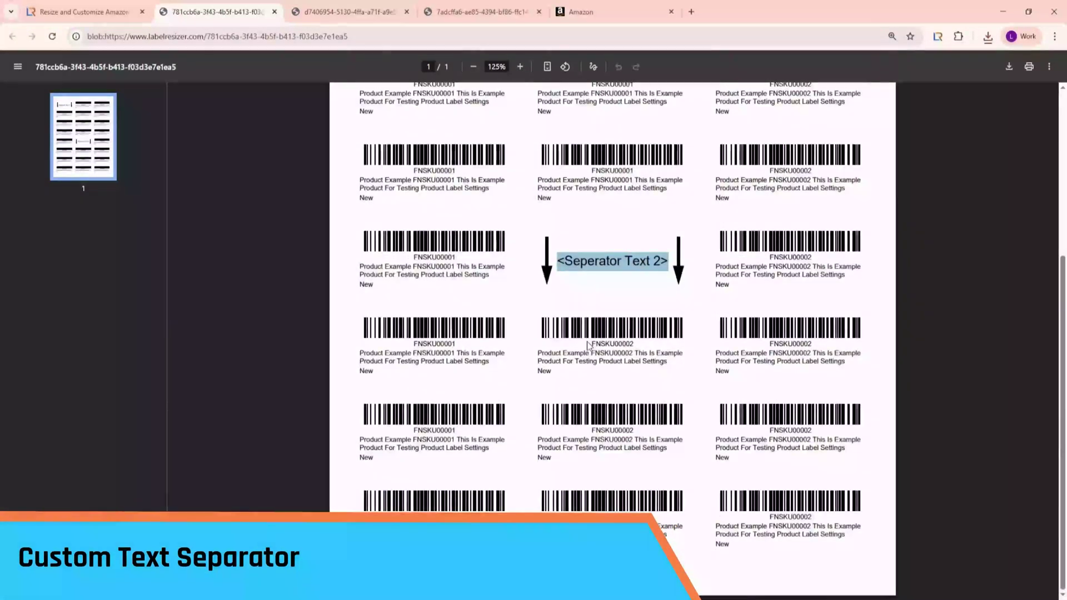
scroll(589, 345, "up", 5)
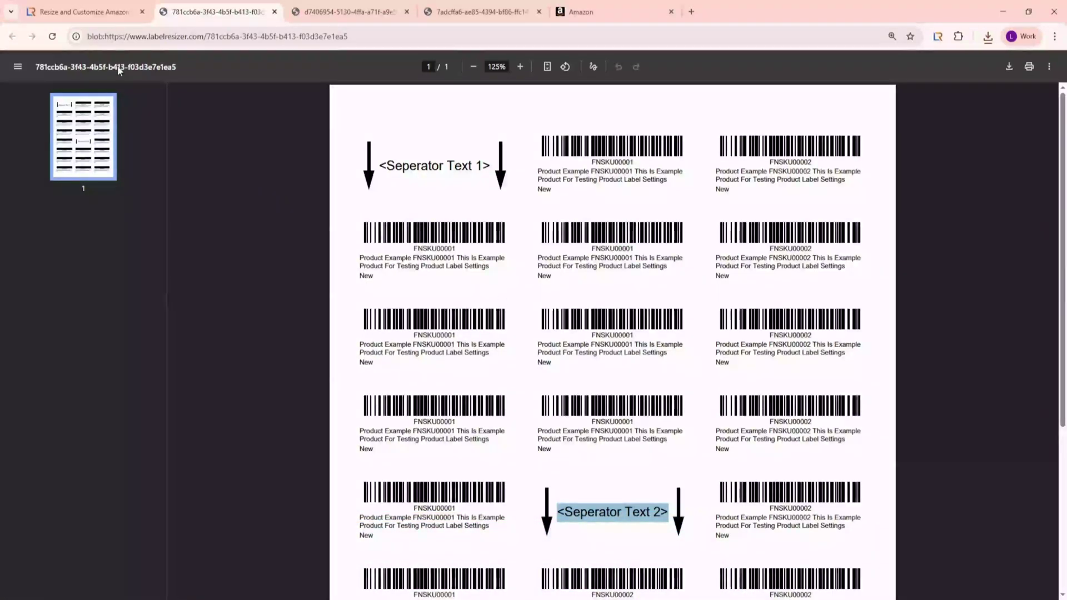
left_click(82, 12)
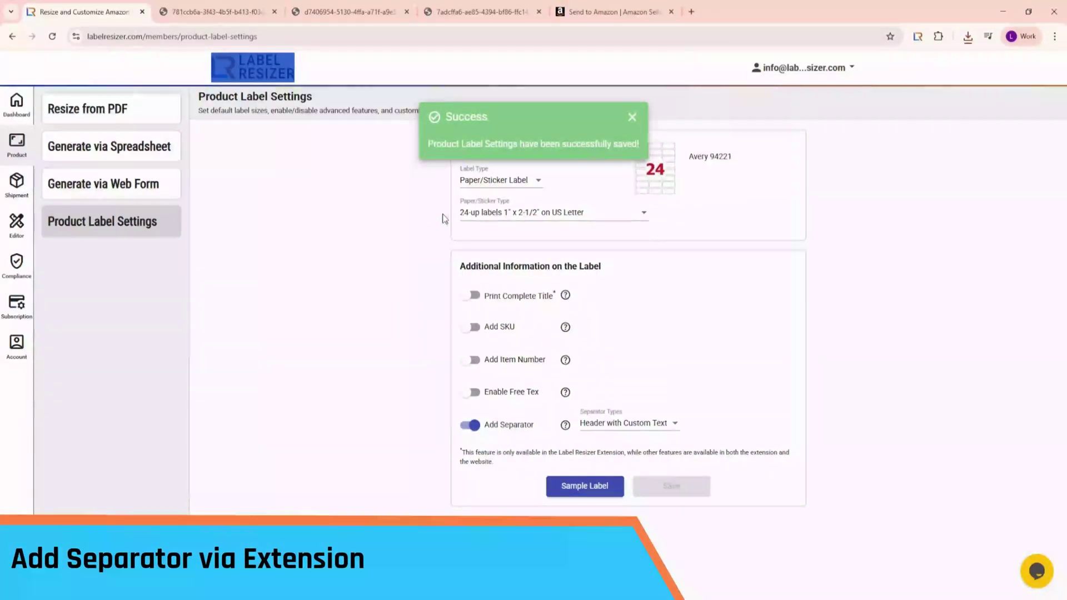
Set the label type to Thermal Label and the unit to Metric (mm).
left_click(630, 118)
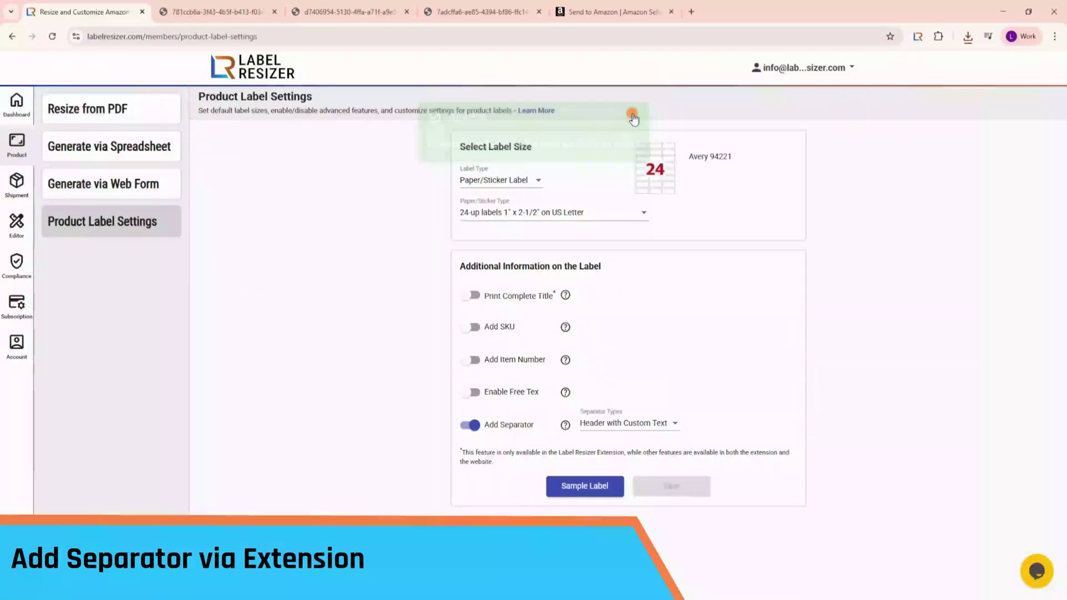
left_click(516, 188)
left_click(502, 159)
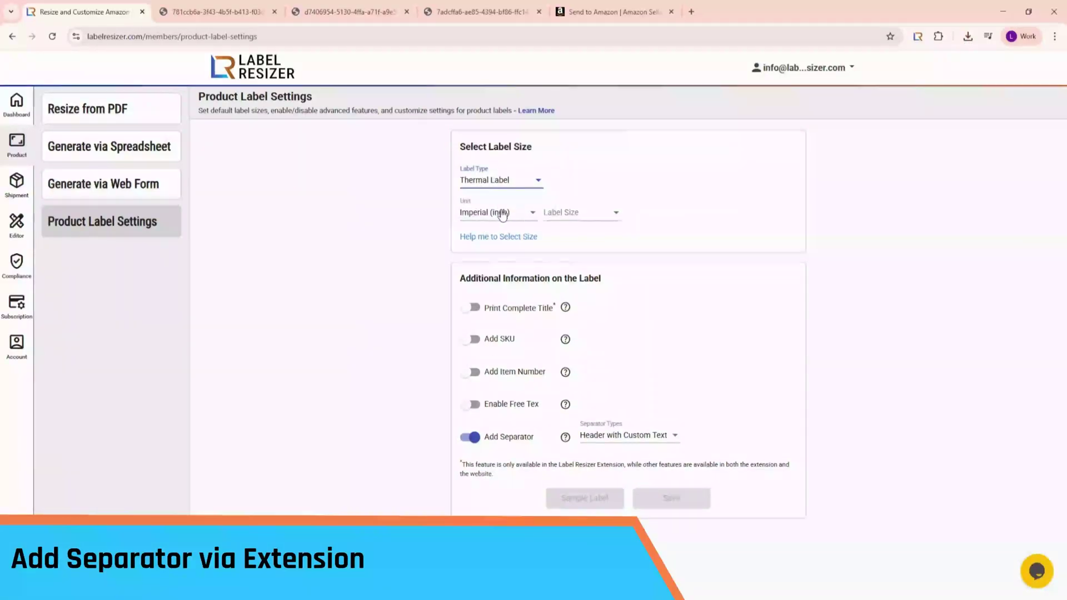
left_click(503, 213)
left_click(499, 187)
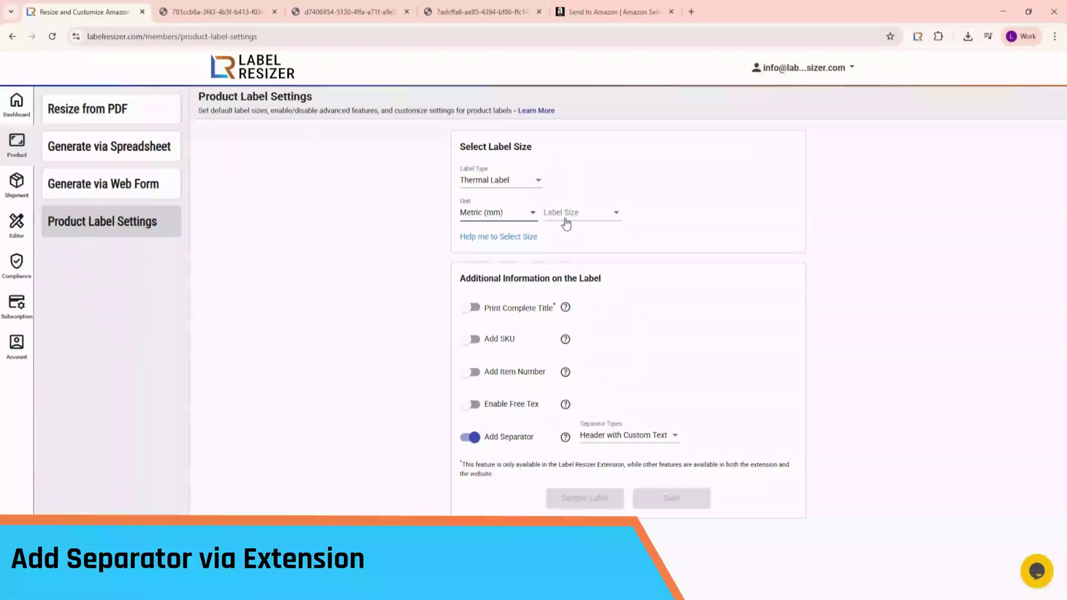
Choose a custom label size of 70 × 35 mm and save the settings.
left_click(564, 218)
scroll(565, 237, "down", 5)
left_click(572, 335)
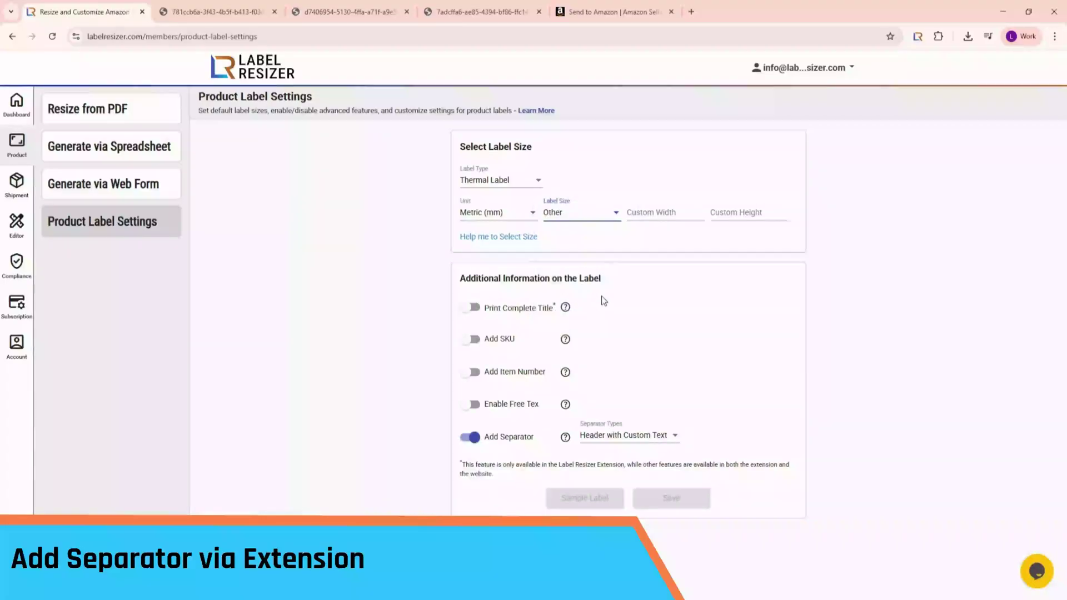
left_click(650, 211)
left_click(739, 211)
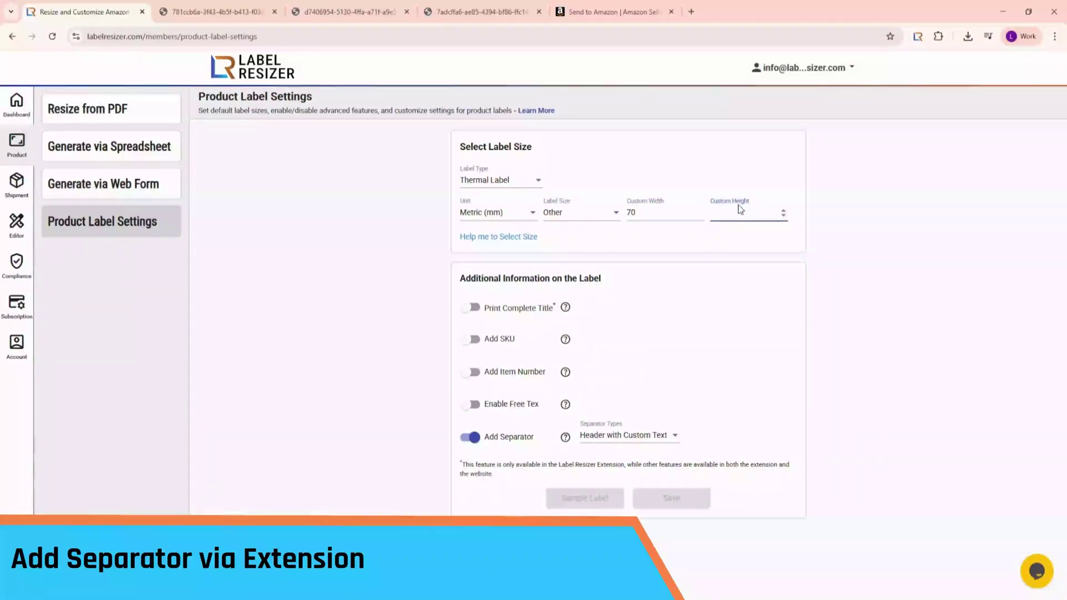
type("35")
left_click(670, 498)
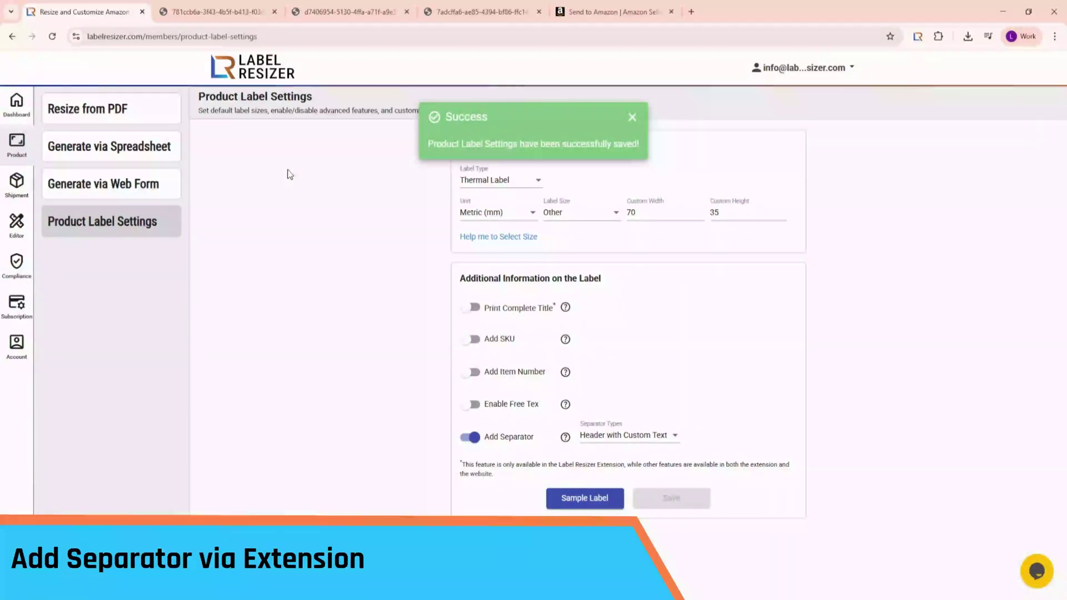
Download and review Labels (4).pdf with all SKU labels, then open the Resize Labels free-text dialog.
left_click(605, 16)
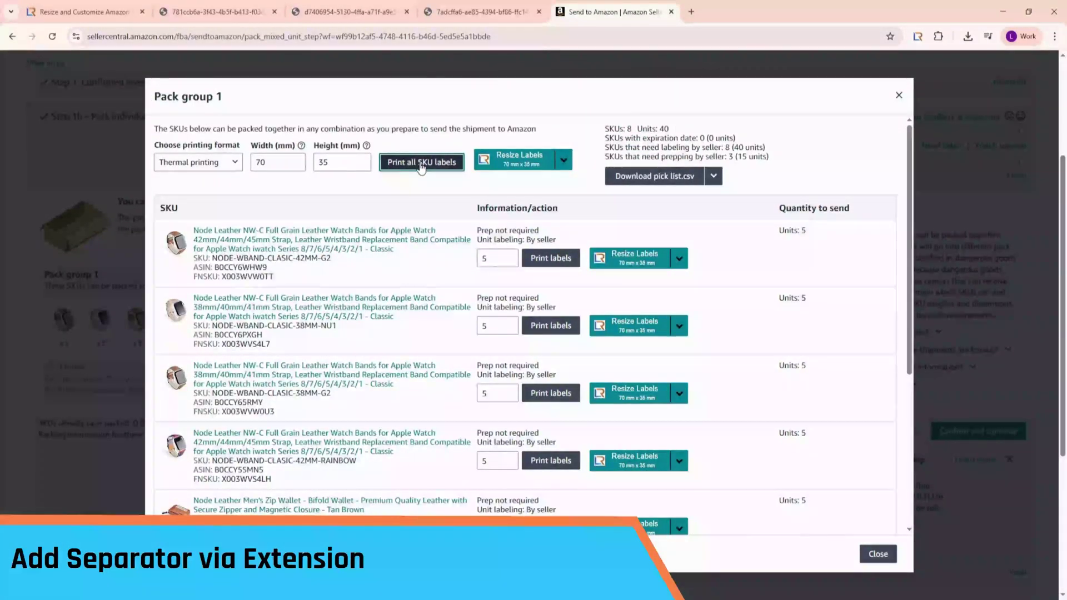
left_click(421, 165)
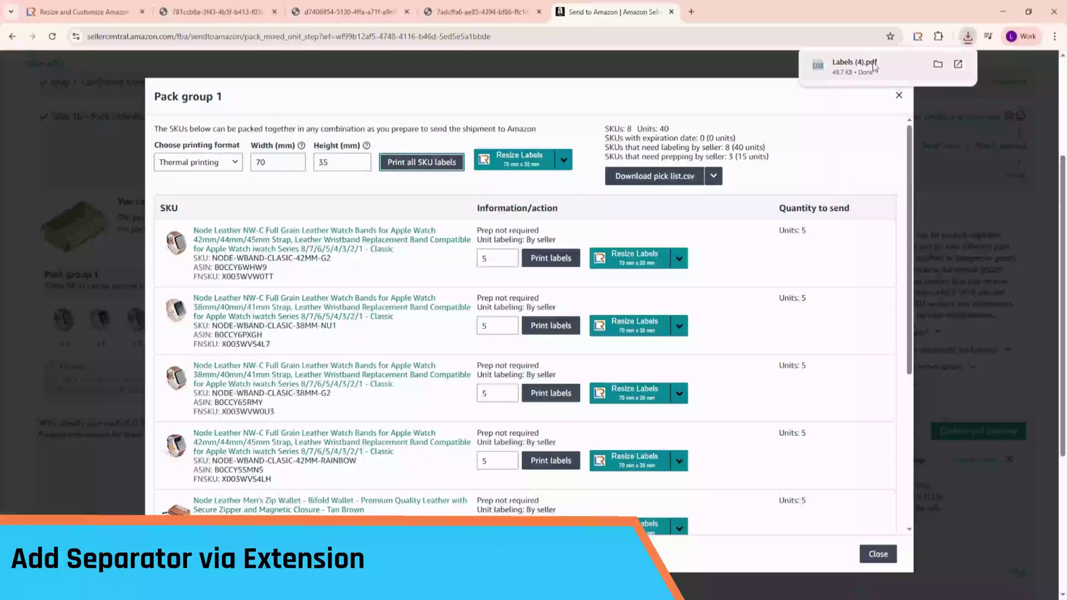
left_click(873, 67)
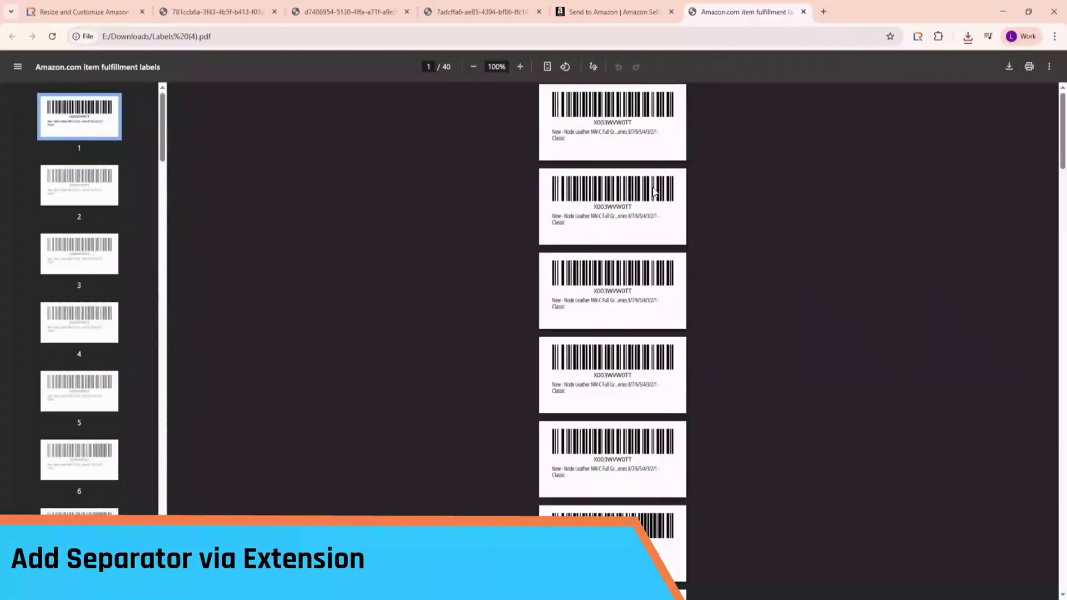
scroll(655, 192, "up", 1, "ctrl")
scroll(655, 192, "down", 6)
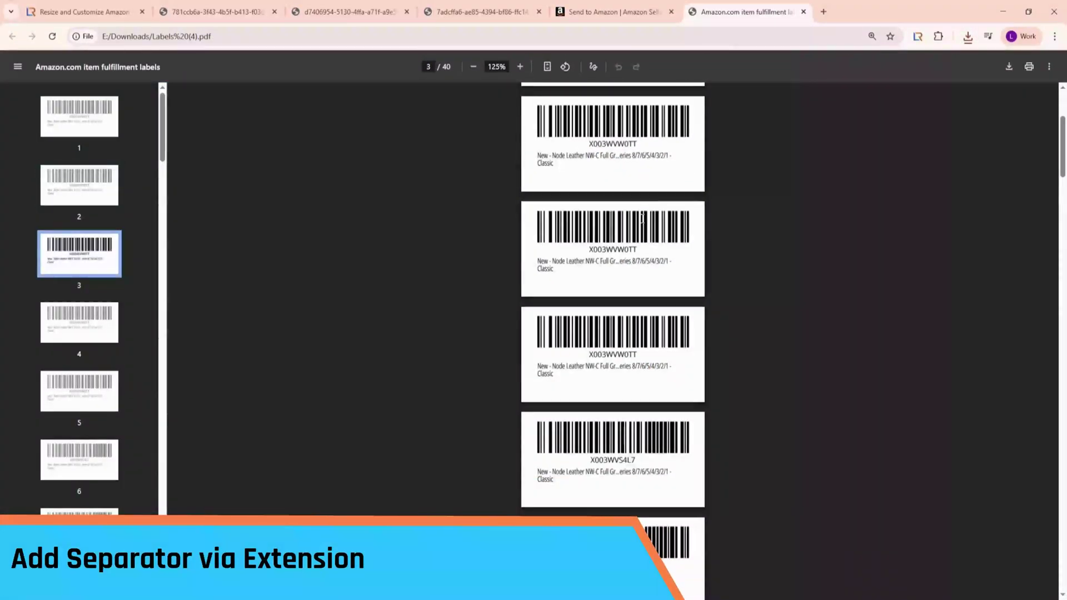
scroll(643, 218, "down", 10)
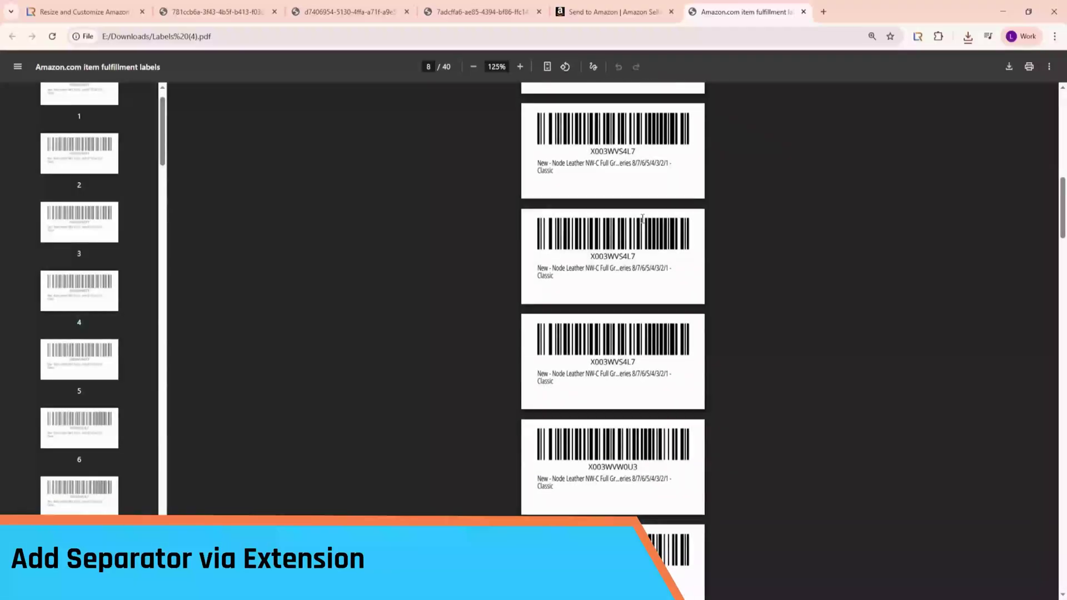
scroll(643, 218, "down", 4)
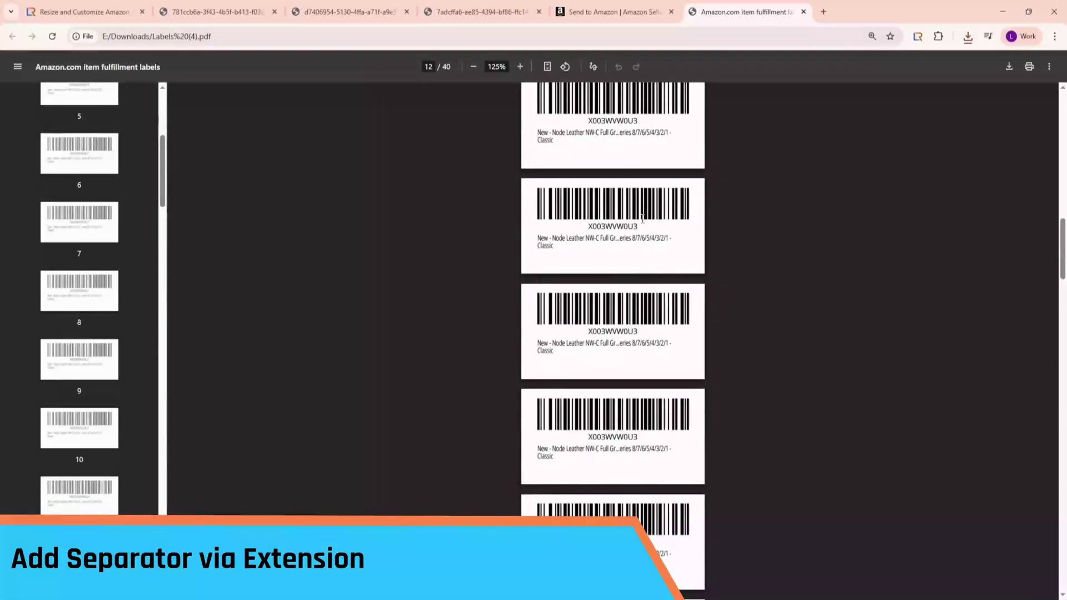
scroll(643, 218, "up", 4)
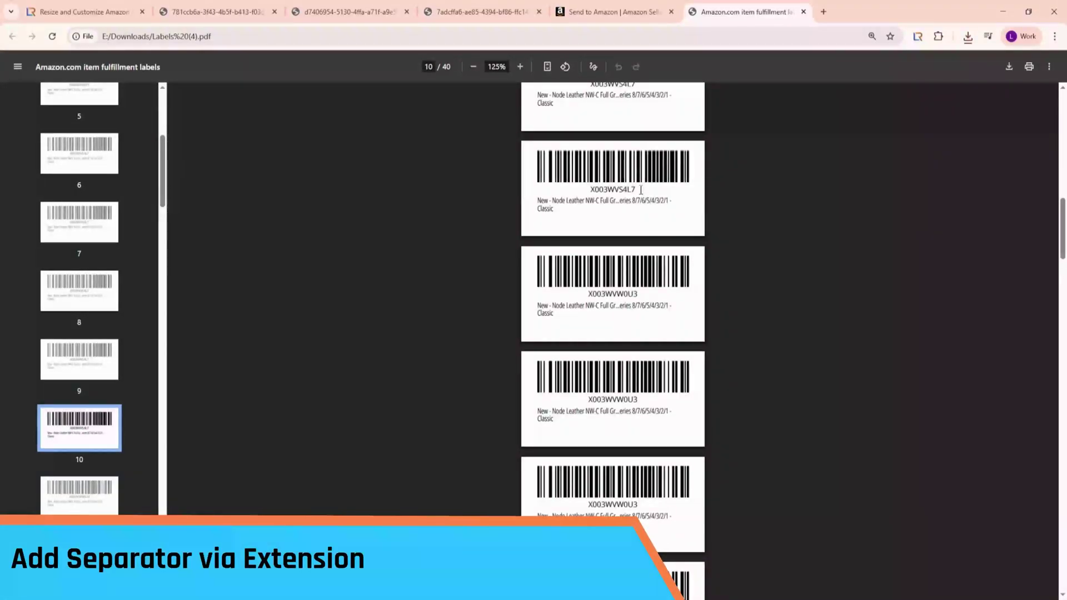
left_click(612, 11)
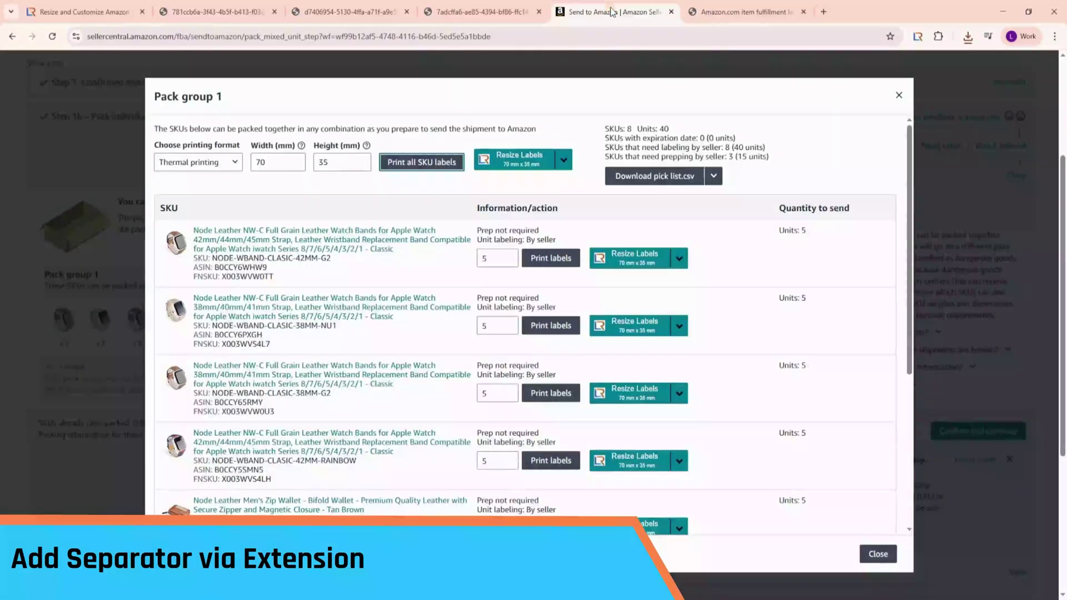
left_click(507, 161)
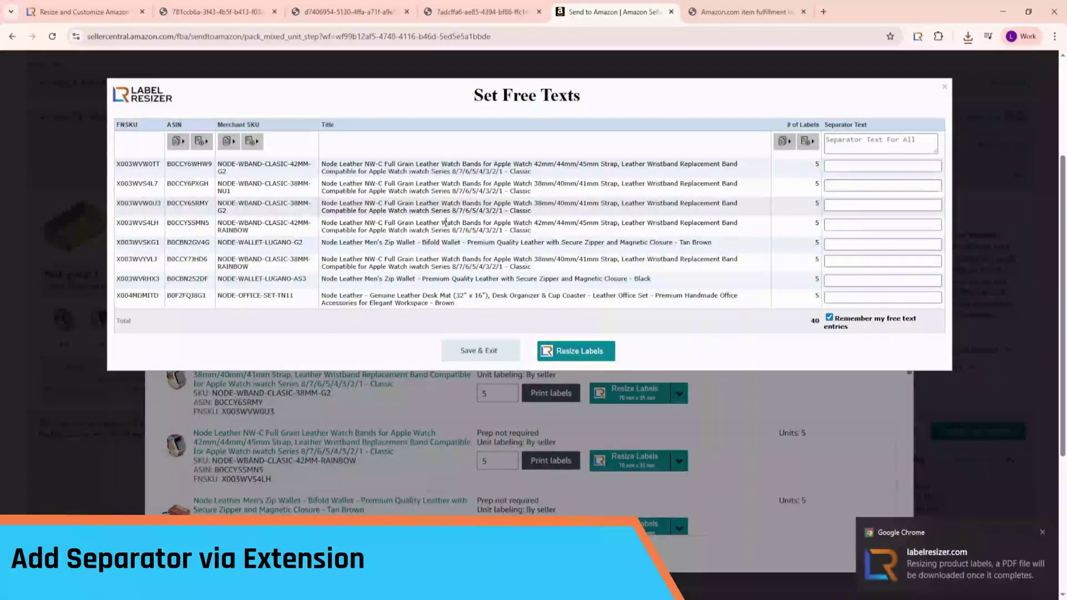
Resize the labels with empty separator text and check the FNSKU separators such as X003WVW0TT.
left_click(569, 356)
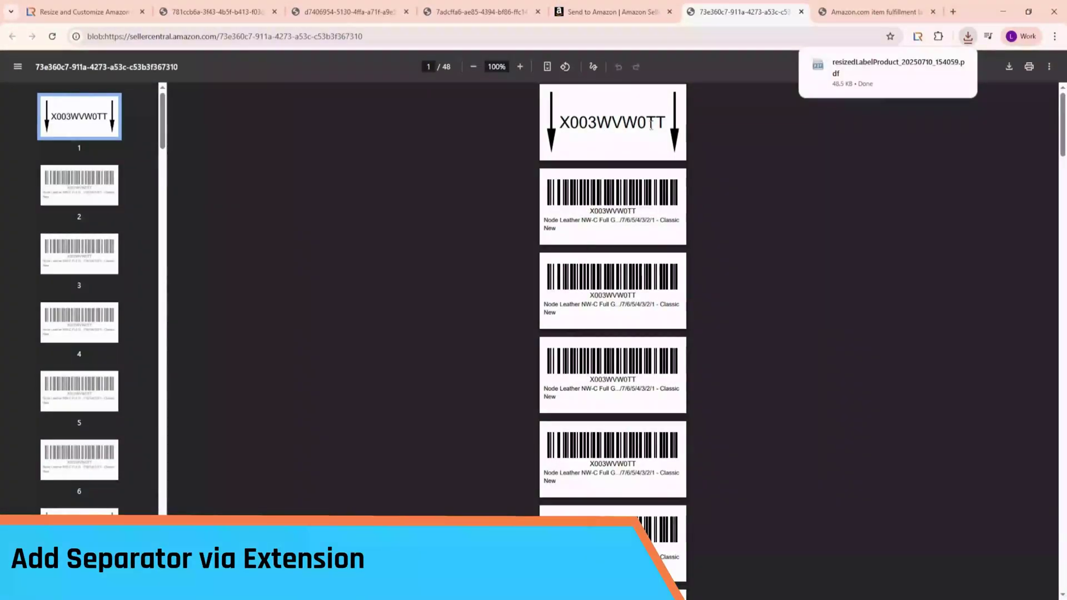
double_click(613, 211)
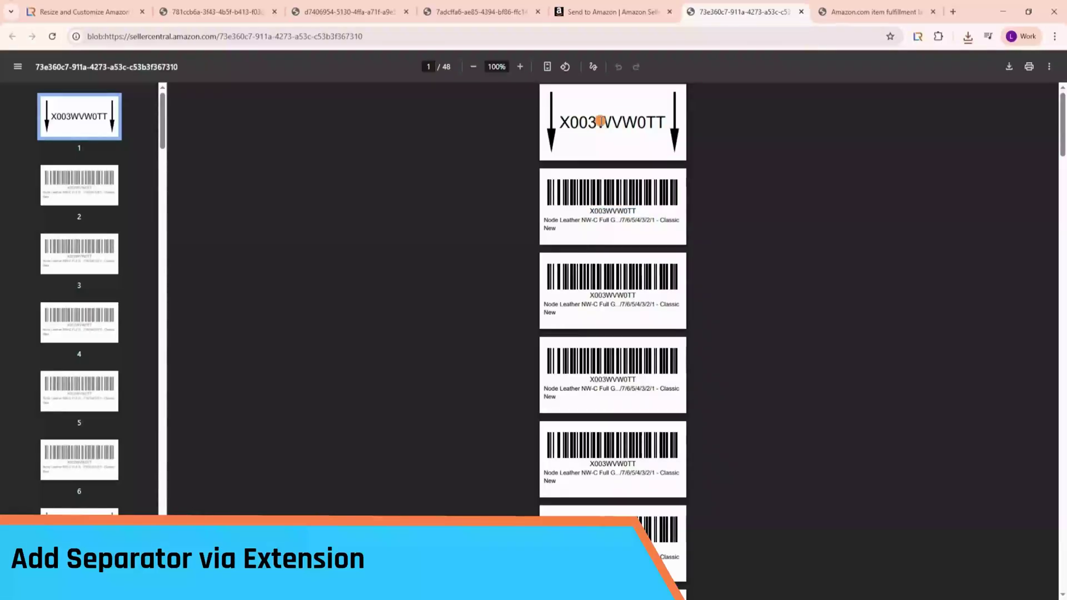
double_click(601, 123)
scroll(611, 194, "down", 14)
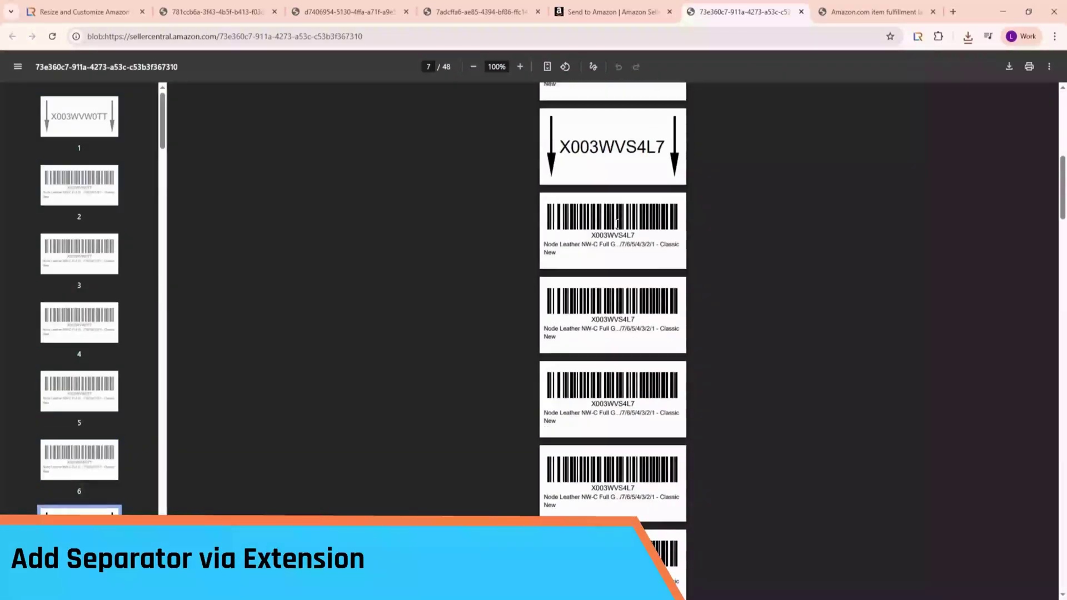
Fill each separator text with its Merchant SKU, resize, and review separators like NODE-WALLET-LUGANO-G2.
left_click(608, 12)
left_click(528, 162)
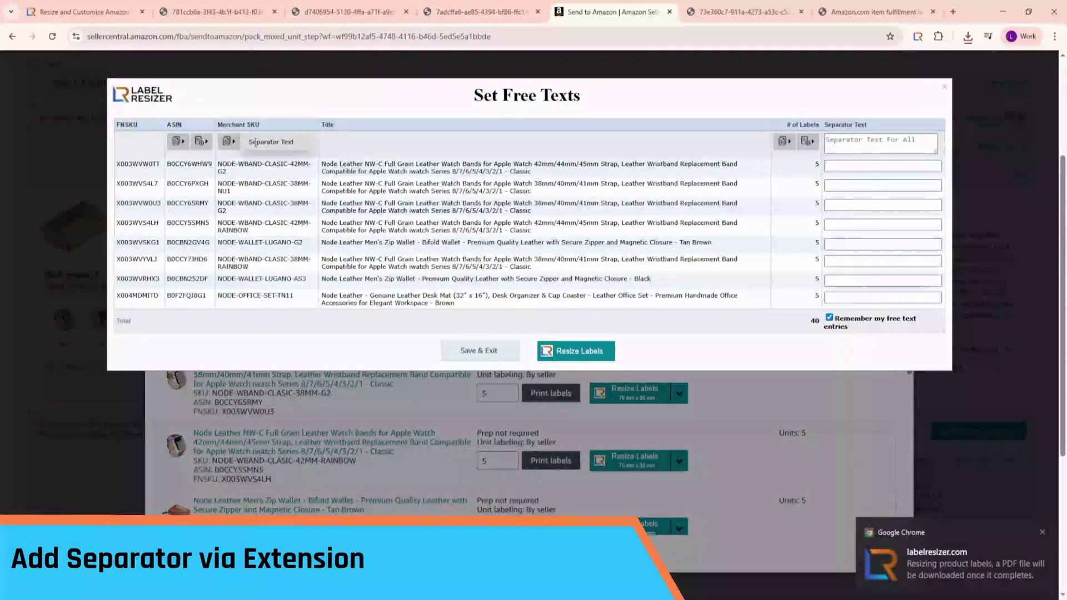
left_click(235, 143)
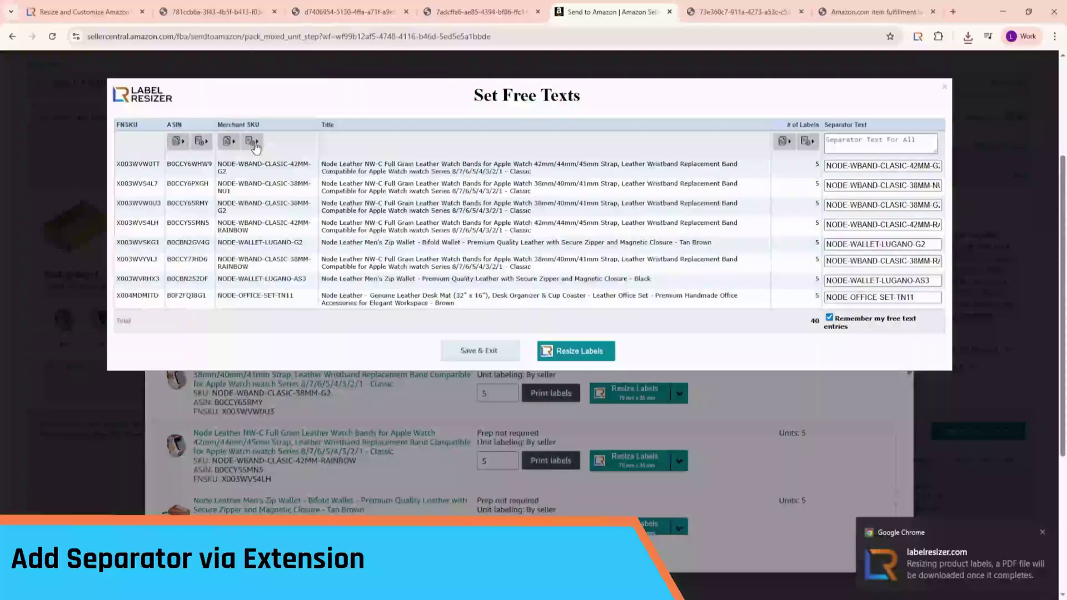
left_click(582, 351)
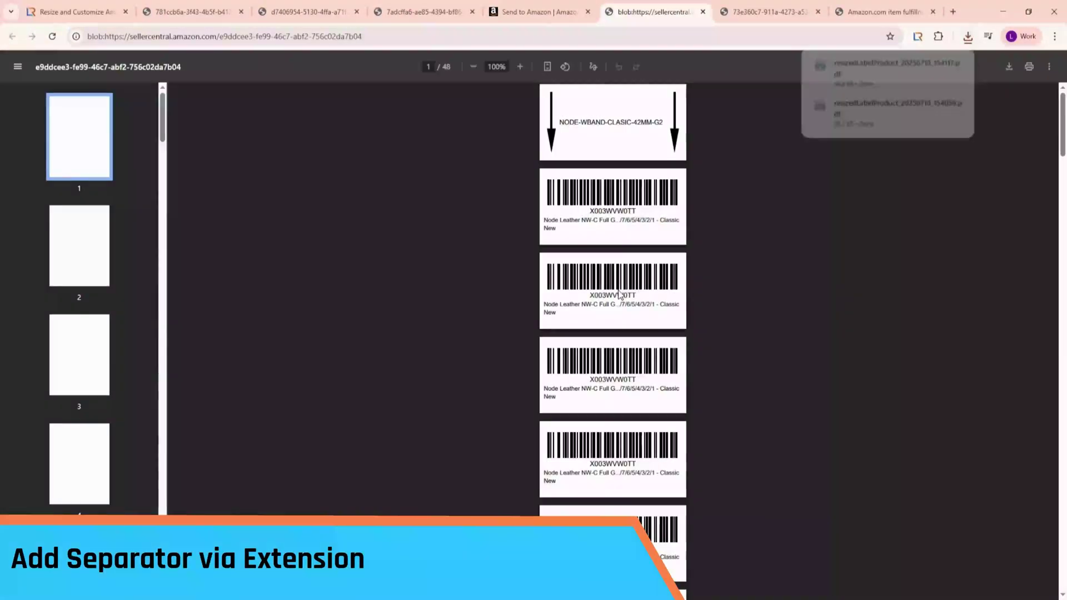
scroll(618, 290, "up", 2)
scroll(619, 290, "up", 1)
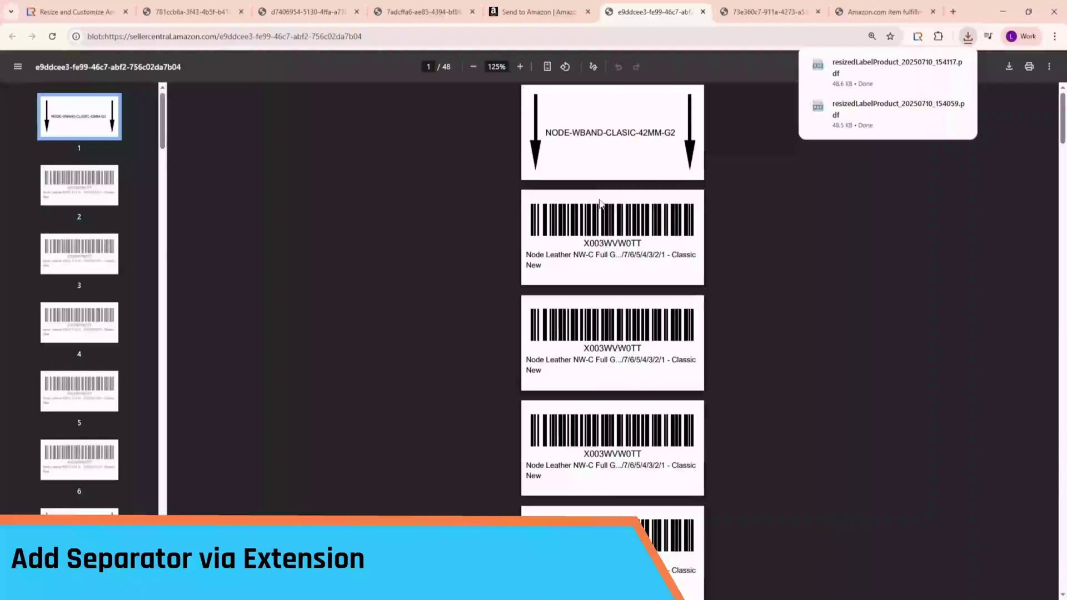
scroll(668, 129, "down", 18)
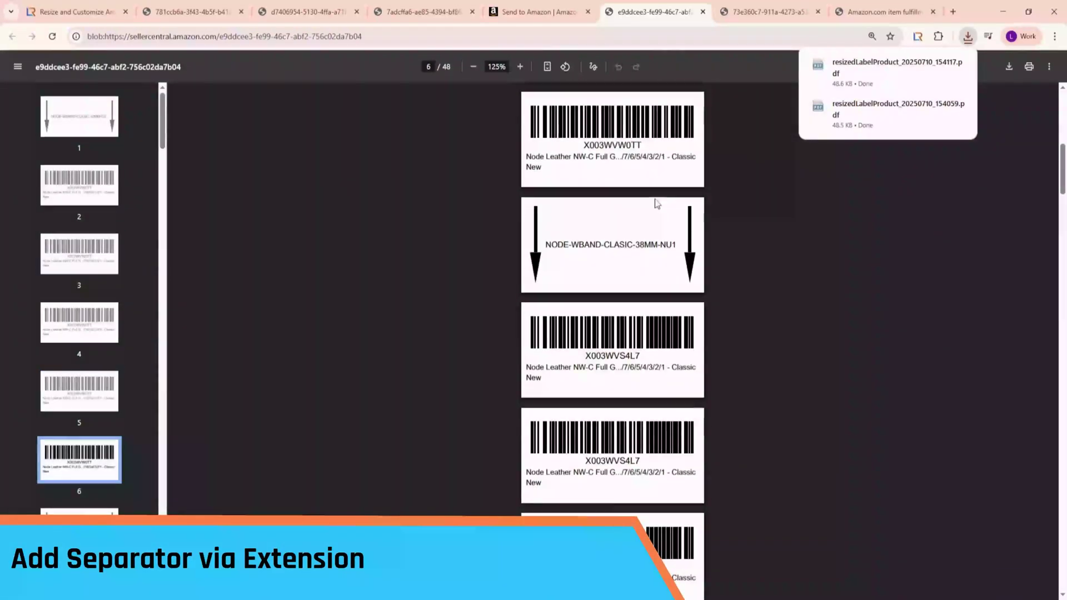
scroll(628, 250, "down", 13)
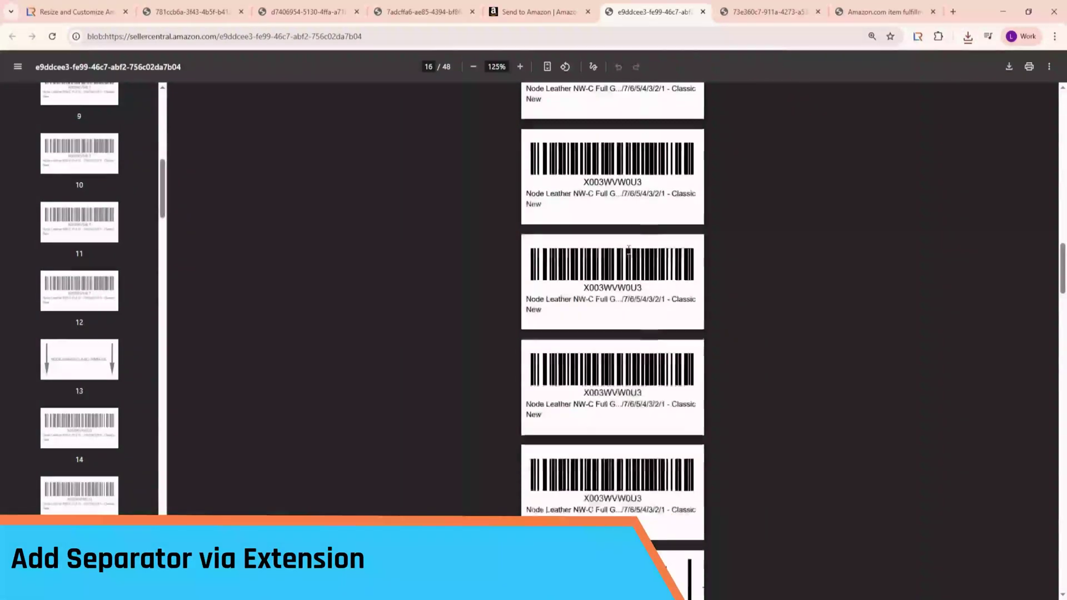
scroll(629, 249, "down", 10)
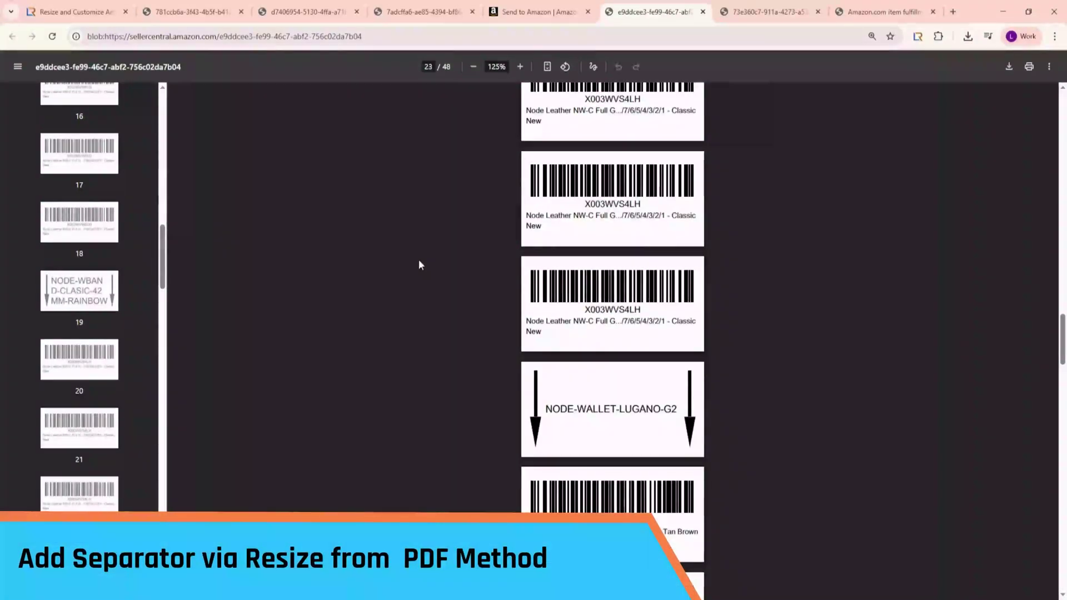
Upload Labels (4).pdf on Label Resizer's Resize from PDF page.
left_click(78, 12)
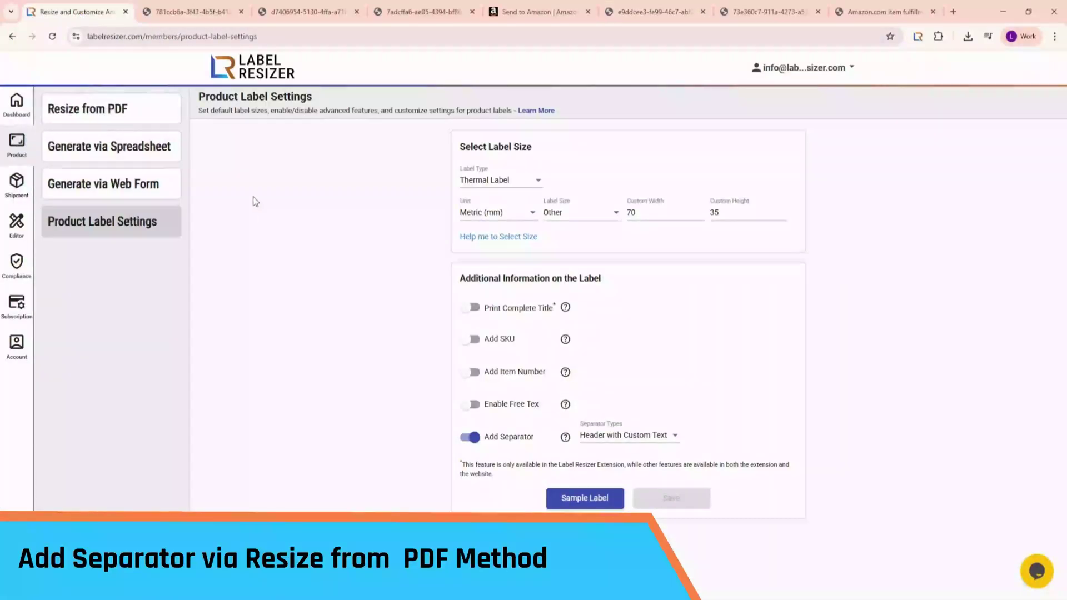
left_click(140, 111)
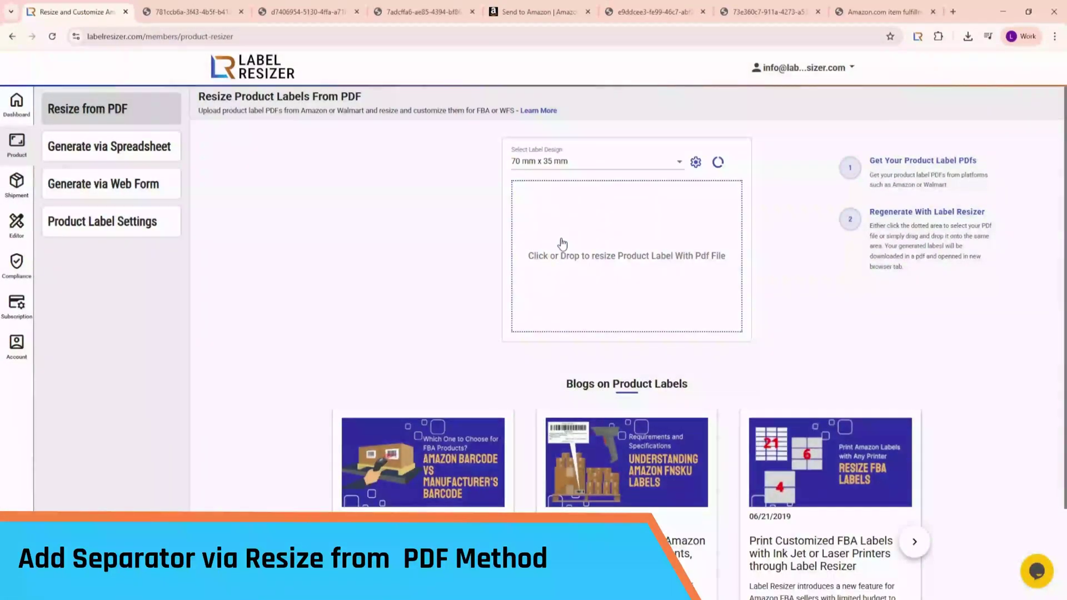
left_click(561, 239)
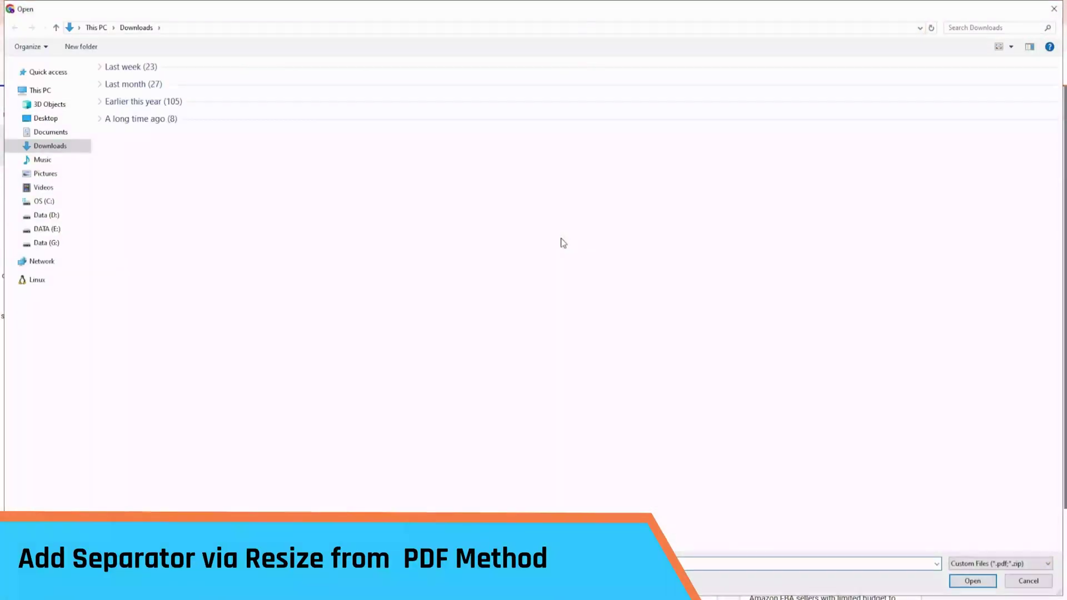
double_click(122, 96)
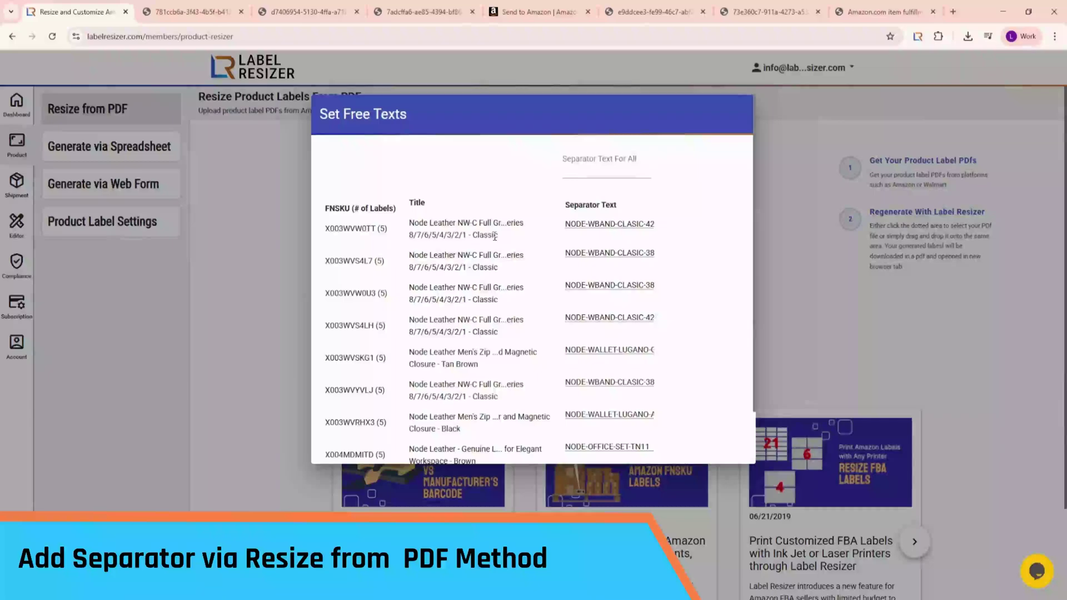
Enter separator texts a through h for the product groups and resize the labels.
scroll(495, 237, "down", 1)
scroll(494, 237, "up", 1)
left_click(599, 162)
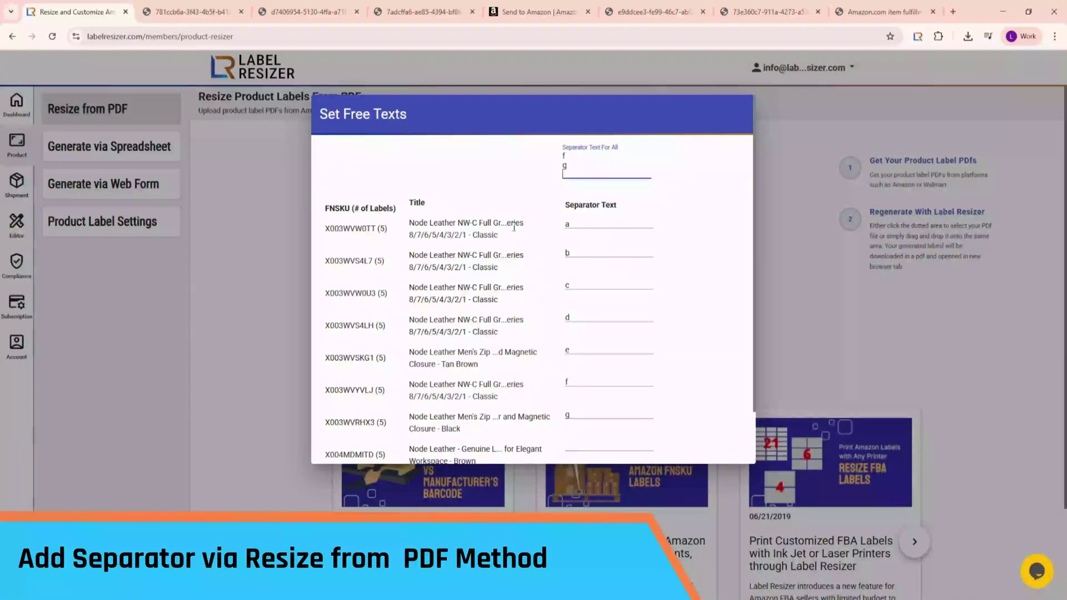
scroll(514, 227, "down", 1)
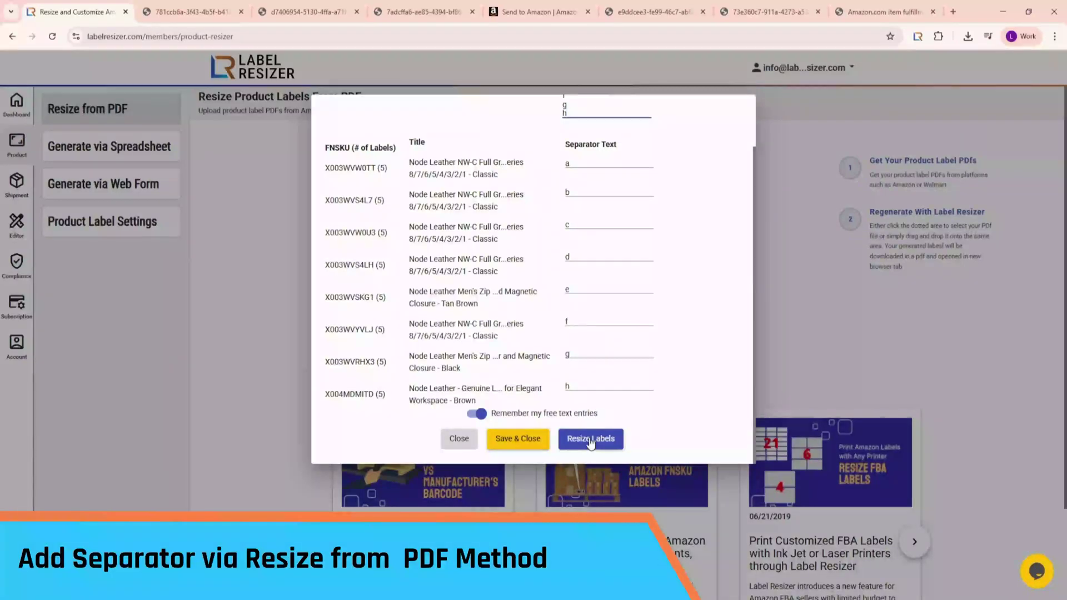
left_click(590, 441)
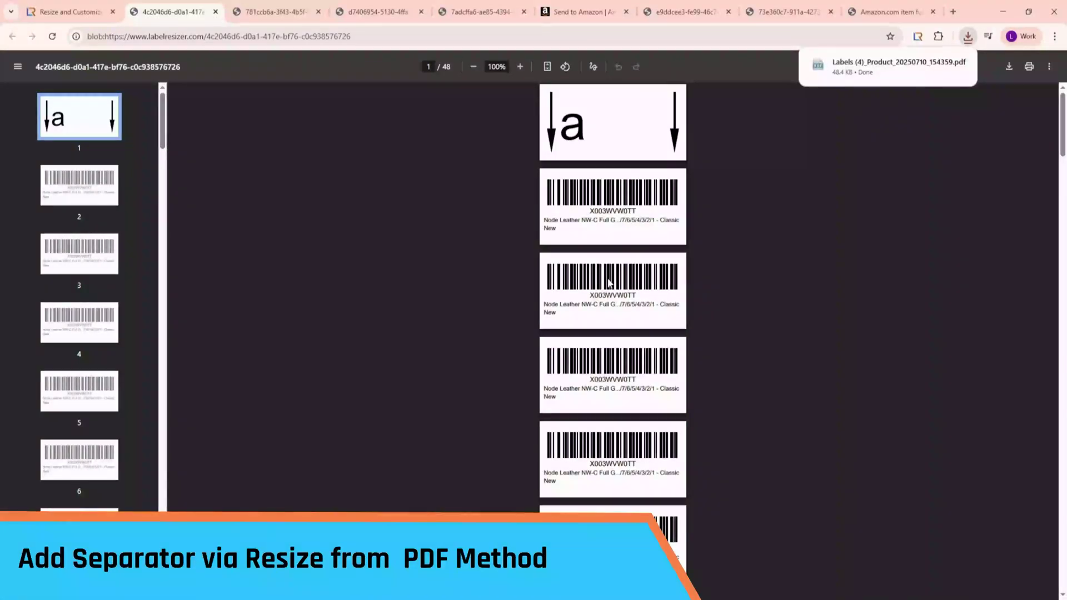
Scroll through the generated PDF to check the lettered separator pages b–e between groups.
scroll(610, 283, "down", 10)
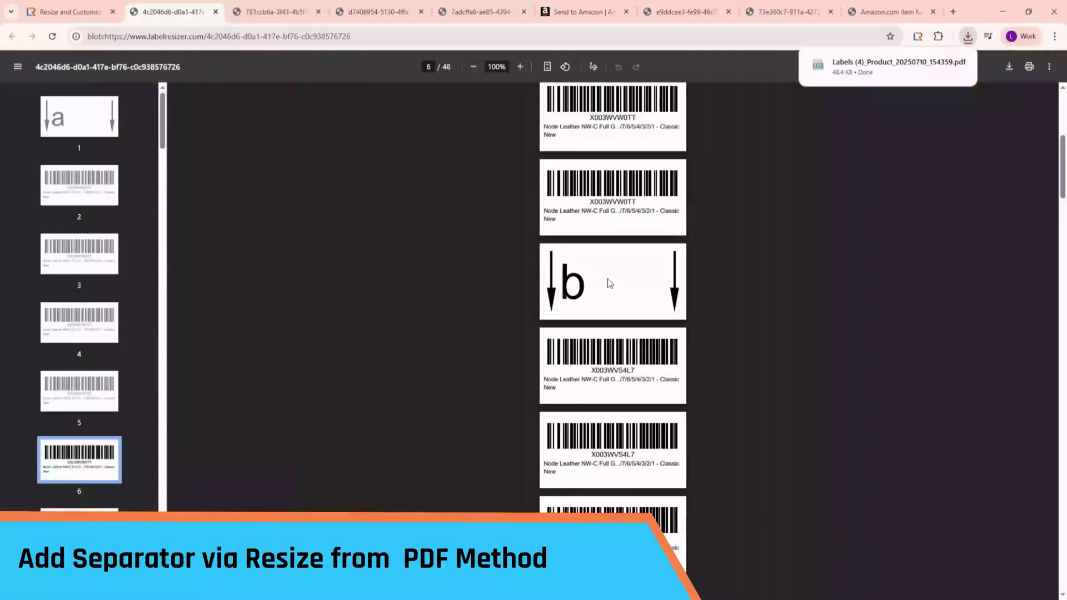
scroll(609, 283, "down", 15)
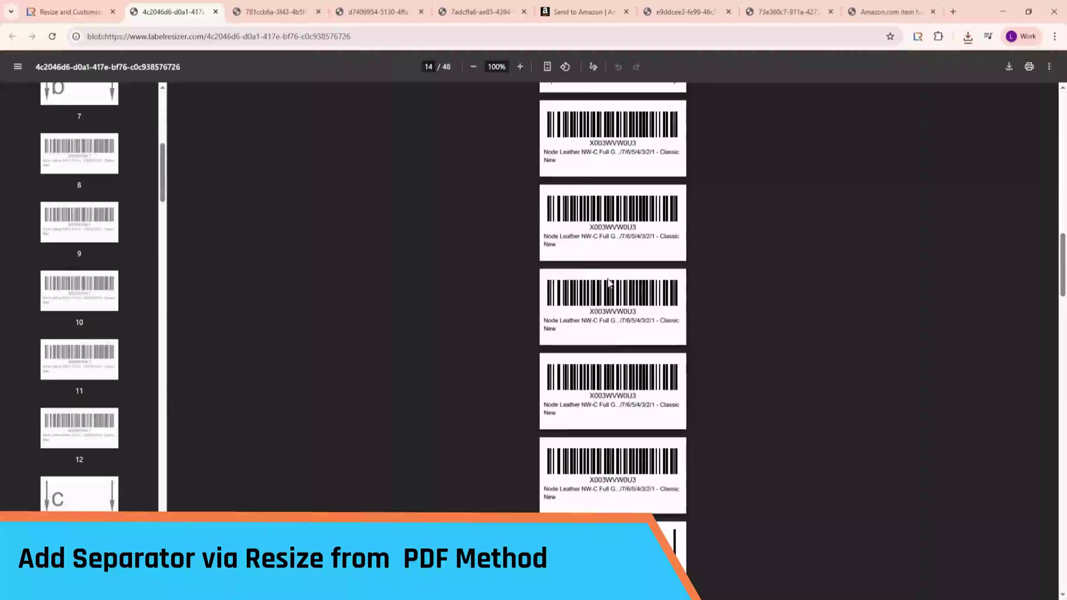
scroll(609, 283, "down", 3)
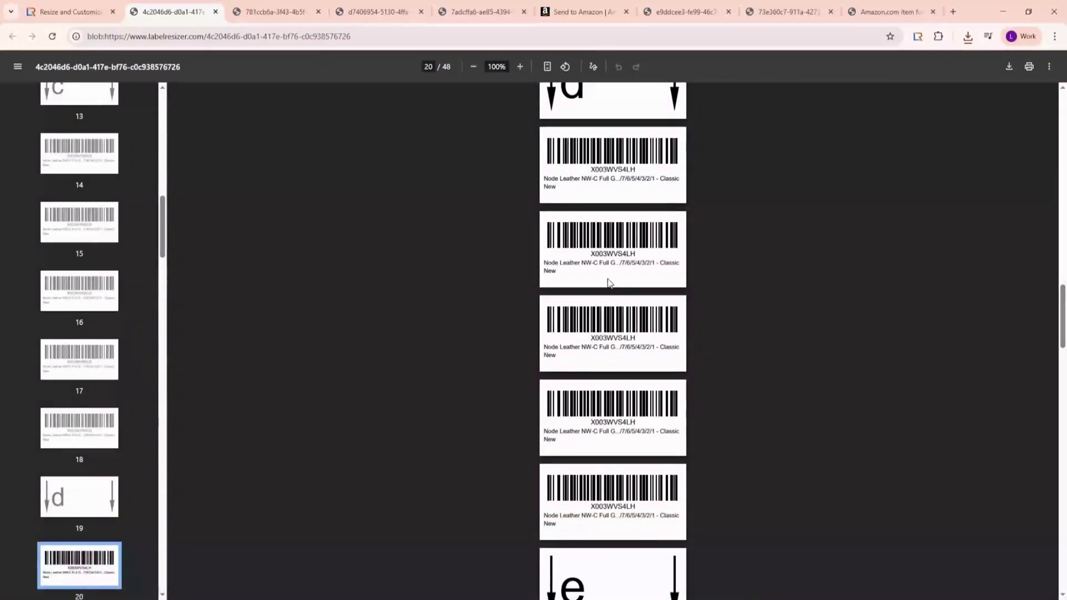
scroll(610, 283, "up", 3, "ctrl")
scroll(609, 283, "up", 5)
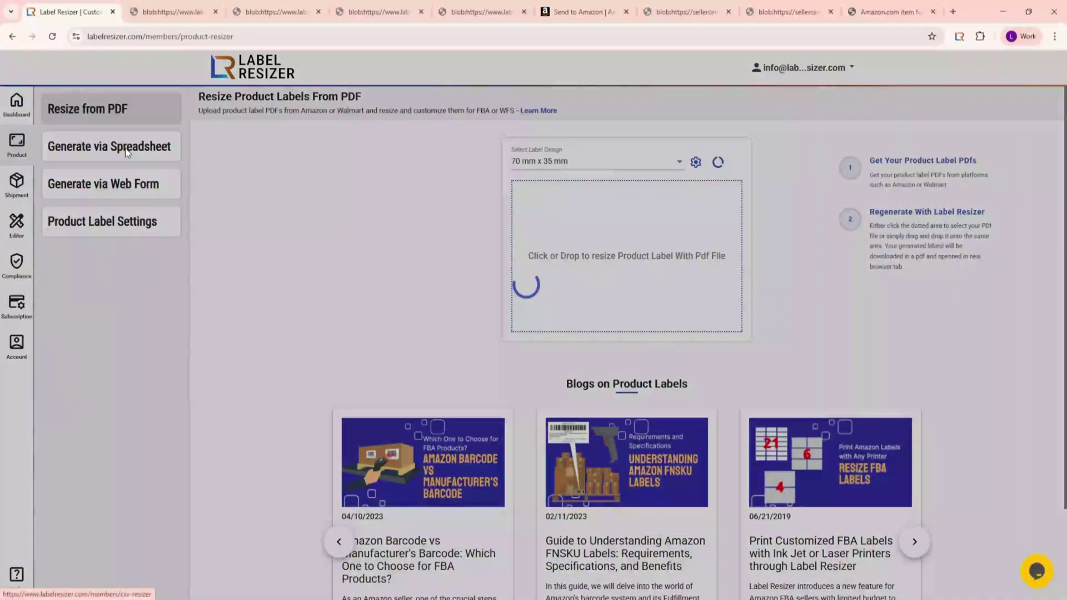
Download the spreadsheet template from Generate via Spreadsheet and open ProductTemplate.xlsx.
left_click(111, 147)
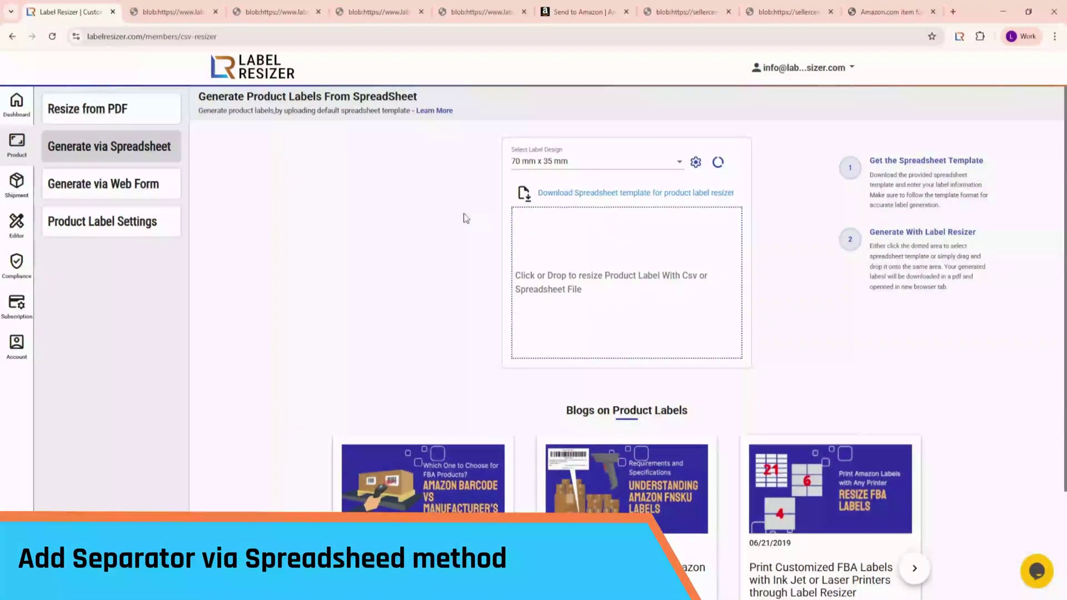
left_click(587, 197)
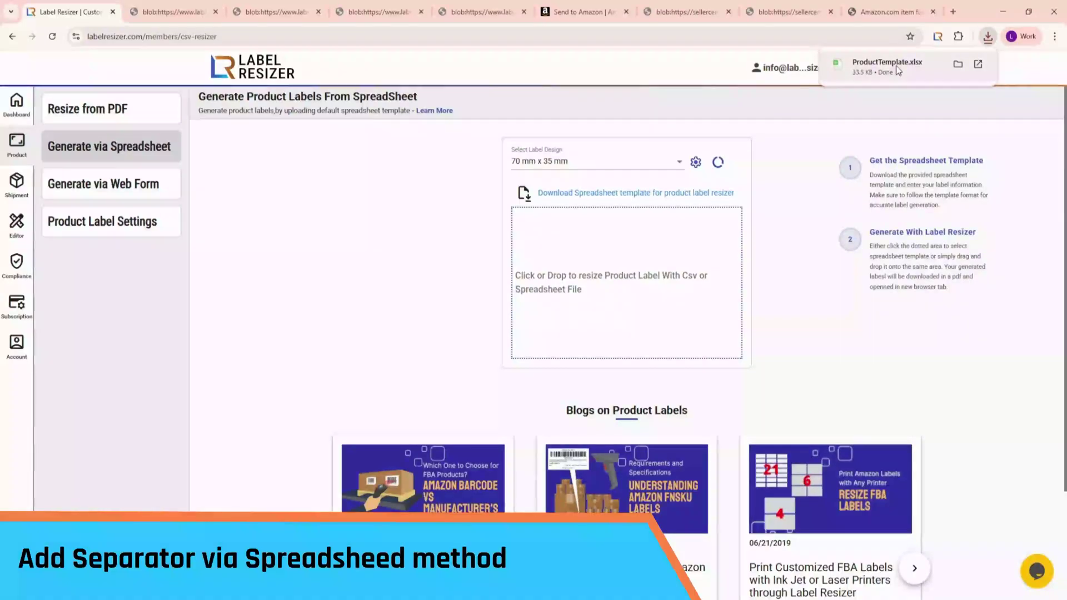
left_click(896, 68)
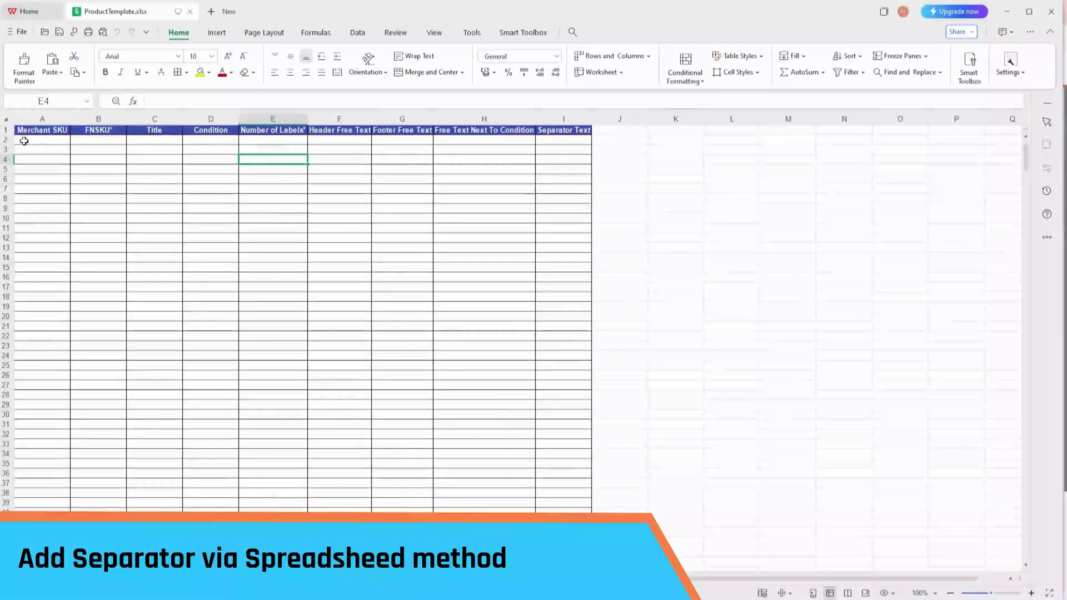
Paste the three product rows from A2, verify the WBAND separator texts in I2–I4, and save.
left_click(23, 141)
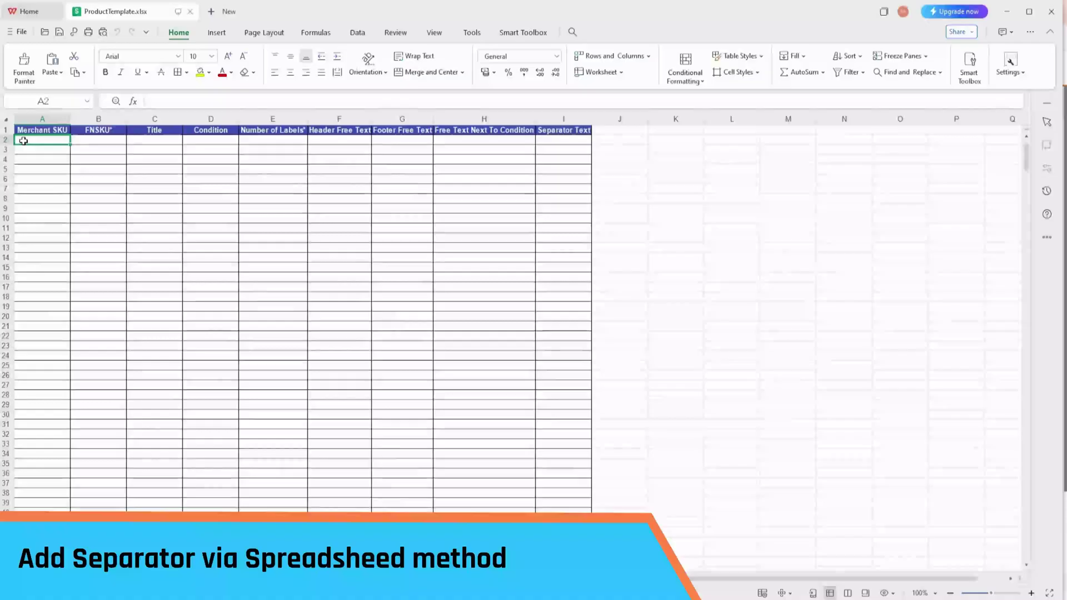
key("ctrl+v")
left_click(507, 188)
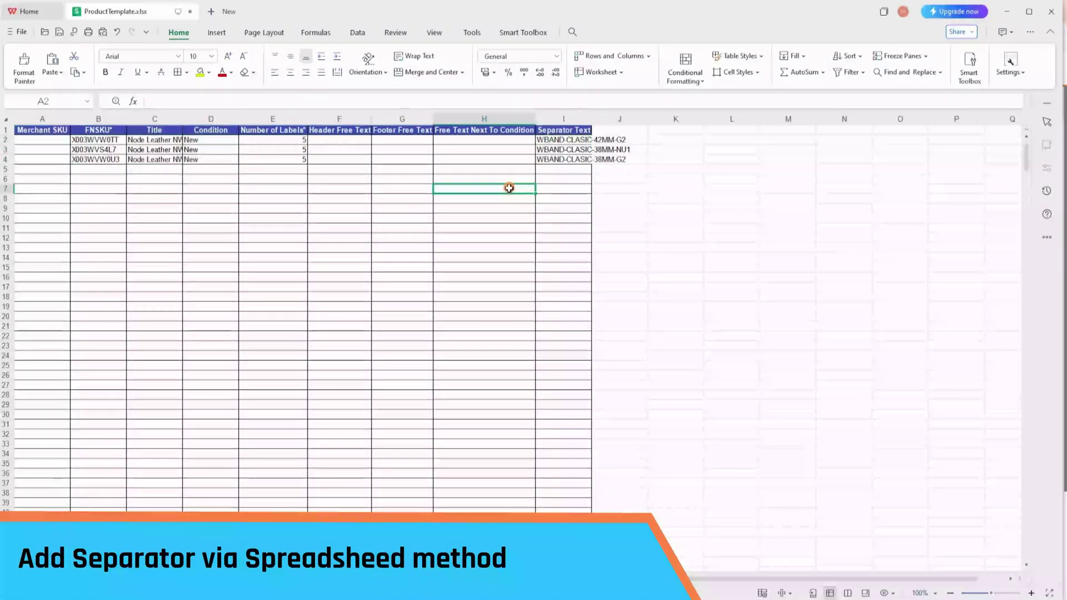
left_click(552, 140)
left_click(553, 150)
left_click(553, 160)
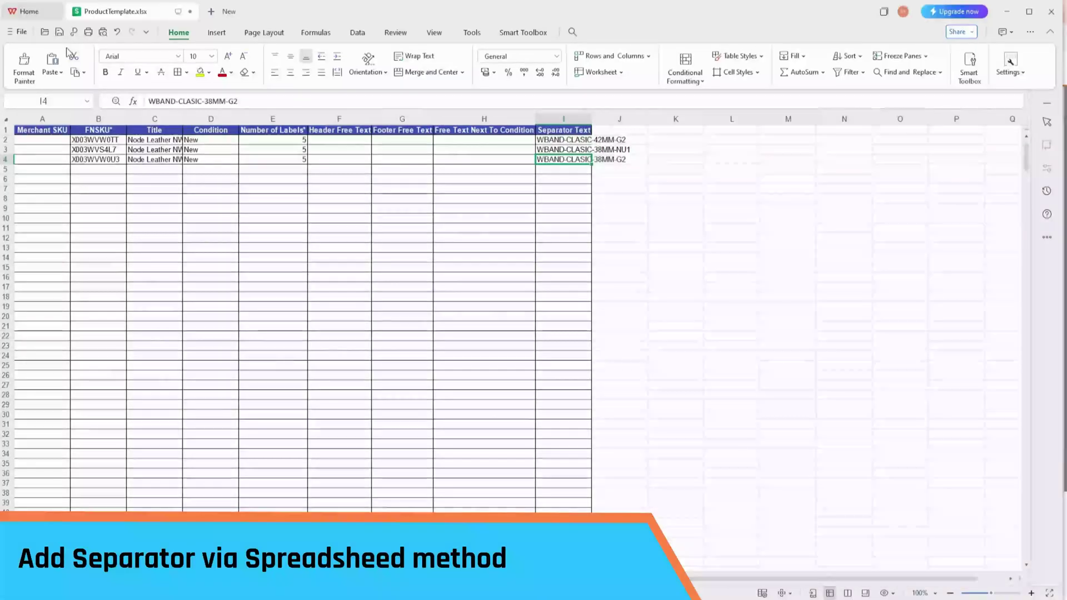
left_click(60, 32)
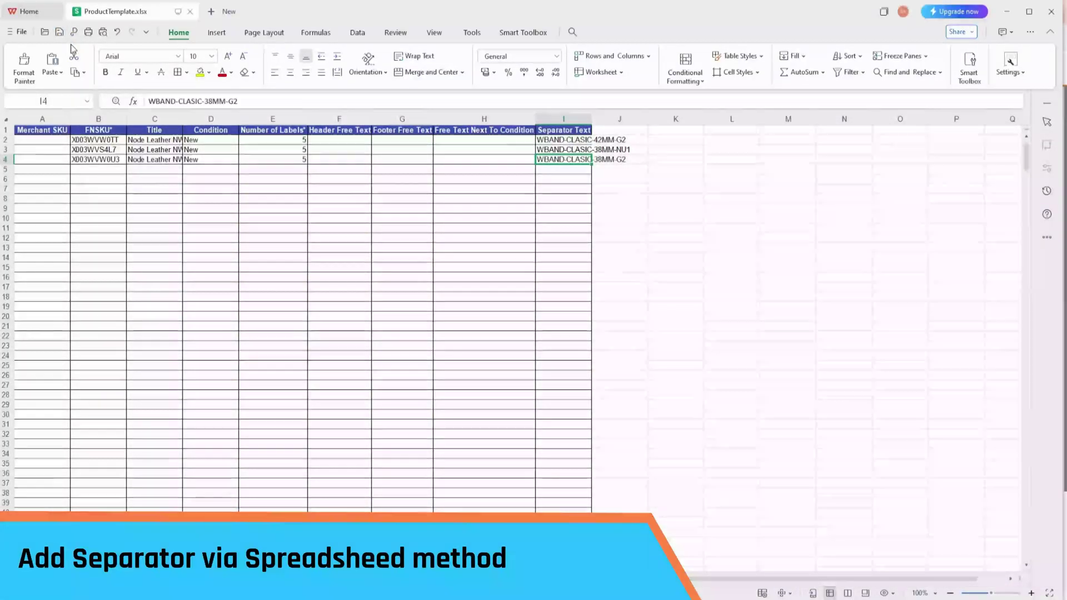
Upload the saved ProductTemplate.xlsx to Label Resizer to generate the label PDF.
left_click(1059, 14)
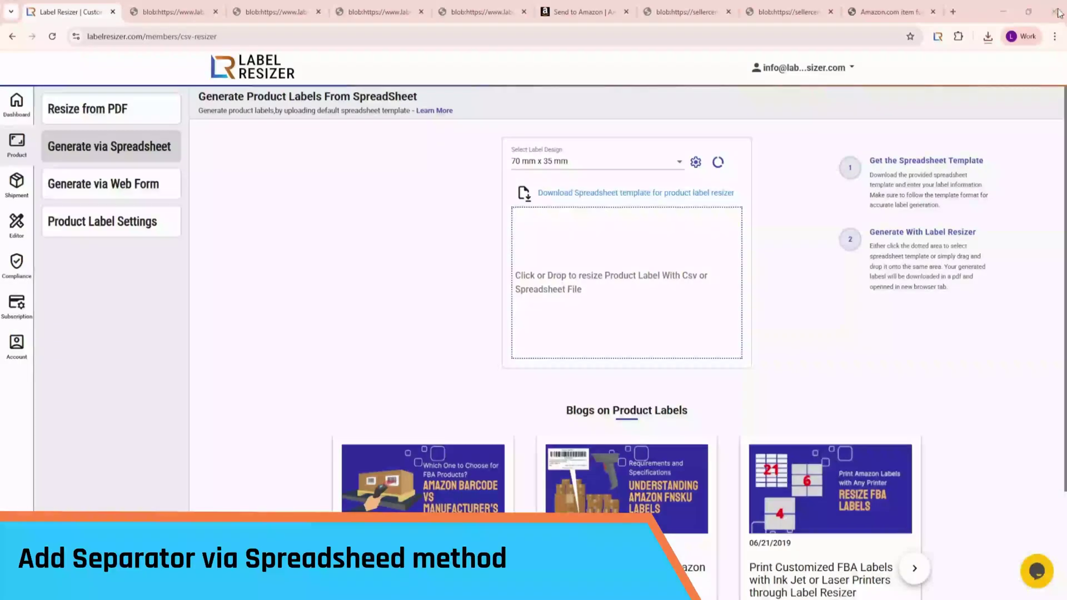
left_click(576, 244)
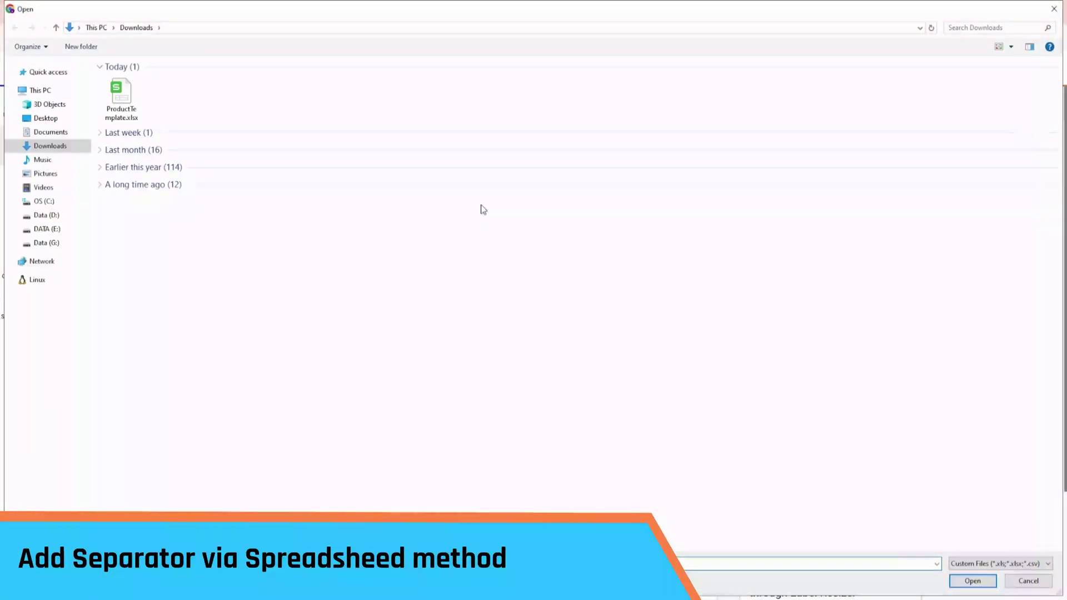
double_click(121, 95)
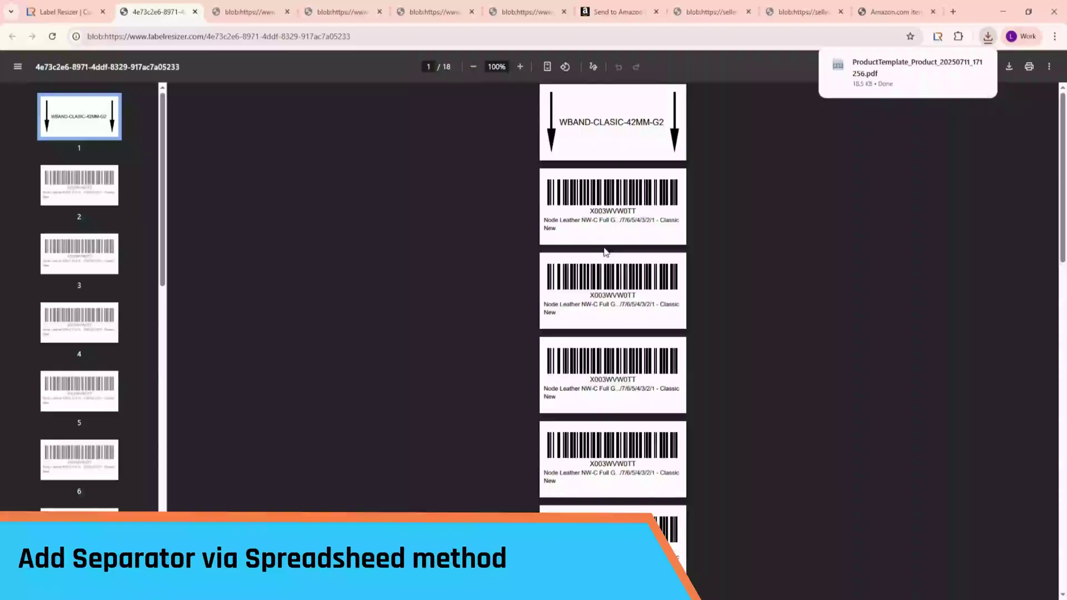
Scroll through the 18-page PDF to check the WBAND-CLASIC separator labels between groups.
scroll(604, 251, "up", 1, "ctrl")
scroll(605, 251, "up", 1)
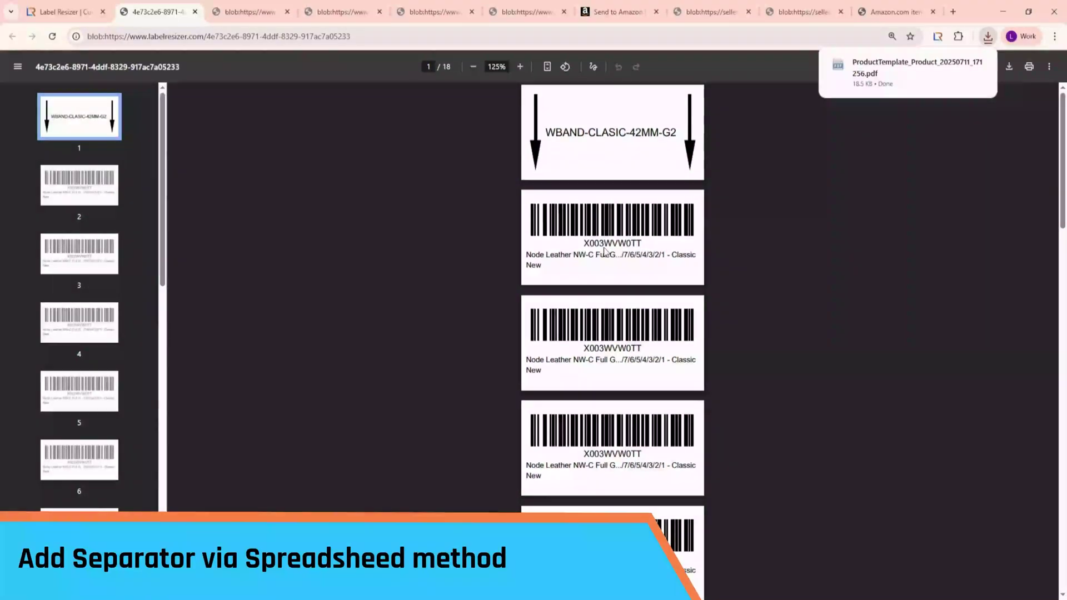
scroll(604, 252, "down", 10)
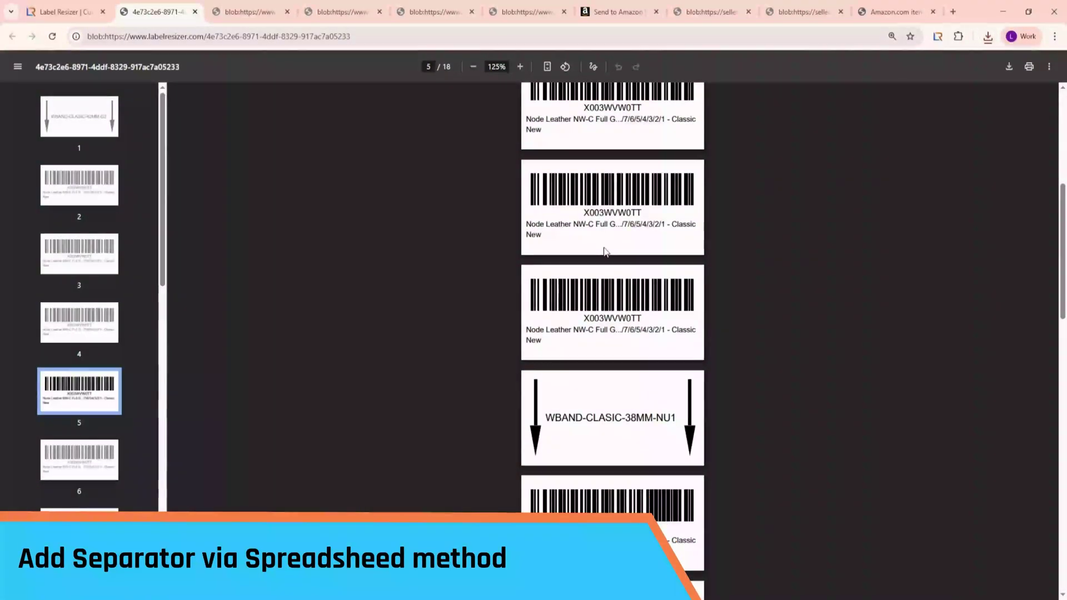
scroll(606, 251, "down", 10)
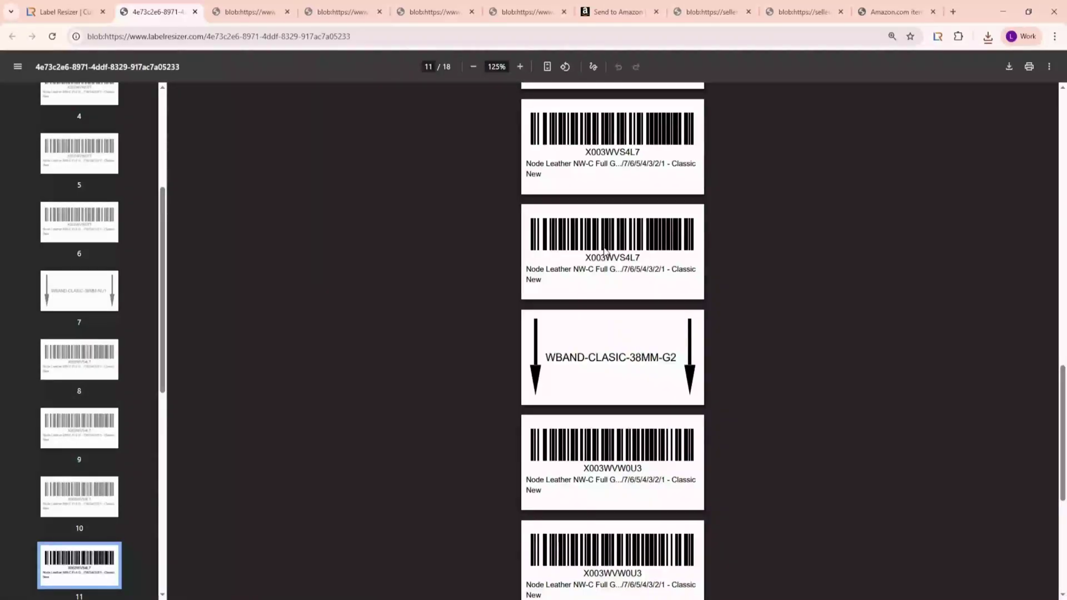
scroll(556, 279, "up", 3)
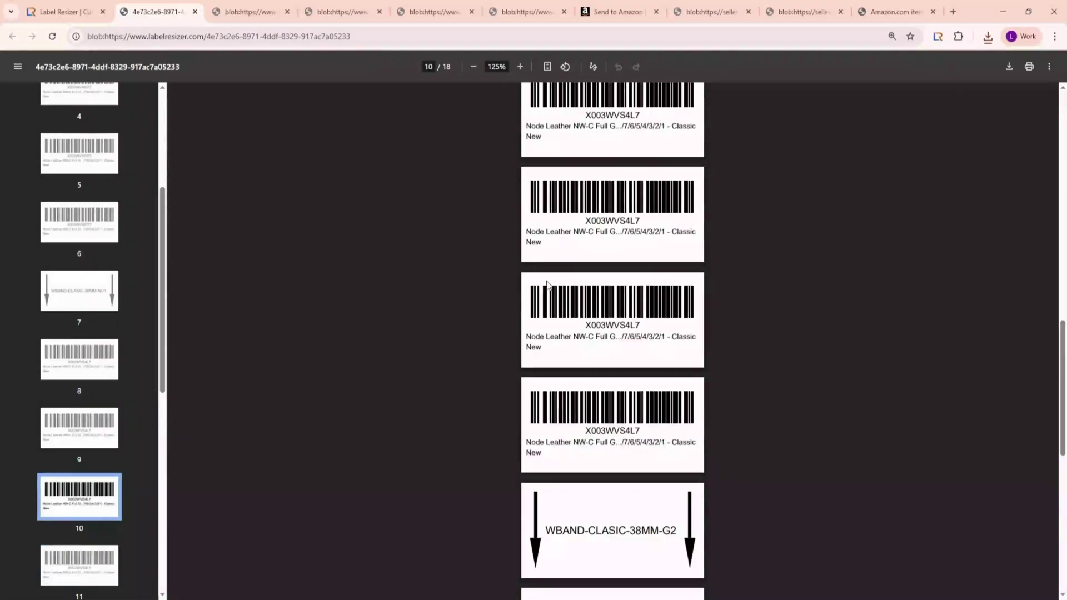